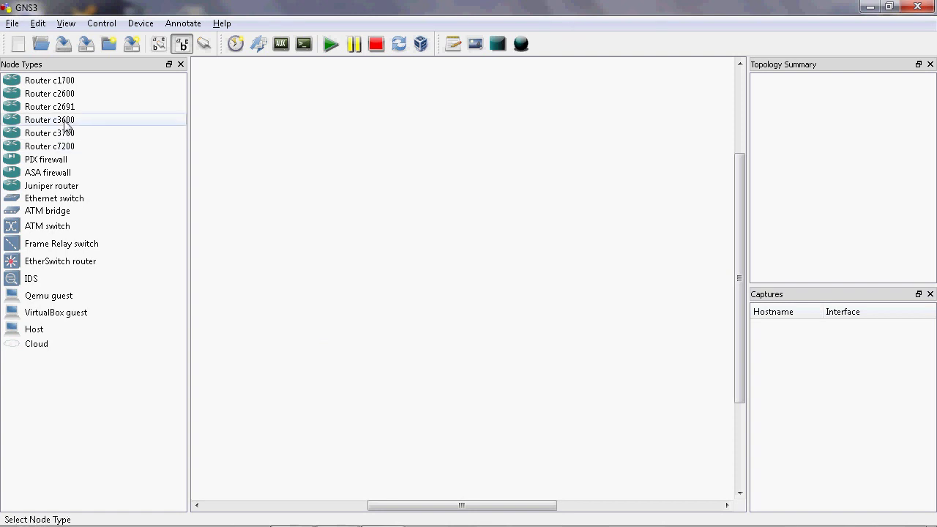
- Place a c3600 router R1 and Ethernet switch SW1, then drag a VirtualBox guest below SW1
drag(66, 126, 454, 130)
drag(69, 200, 463, 229)
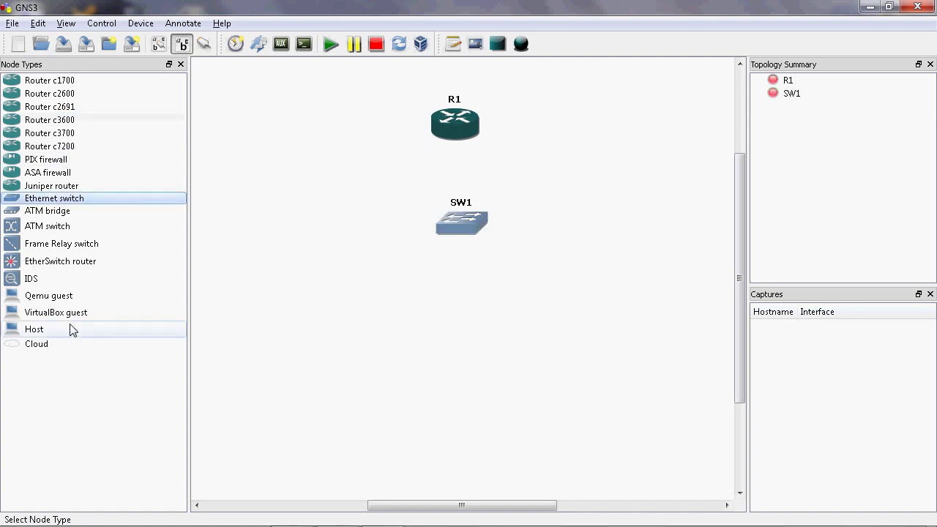
drag(66, 313, 459, 331)
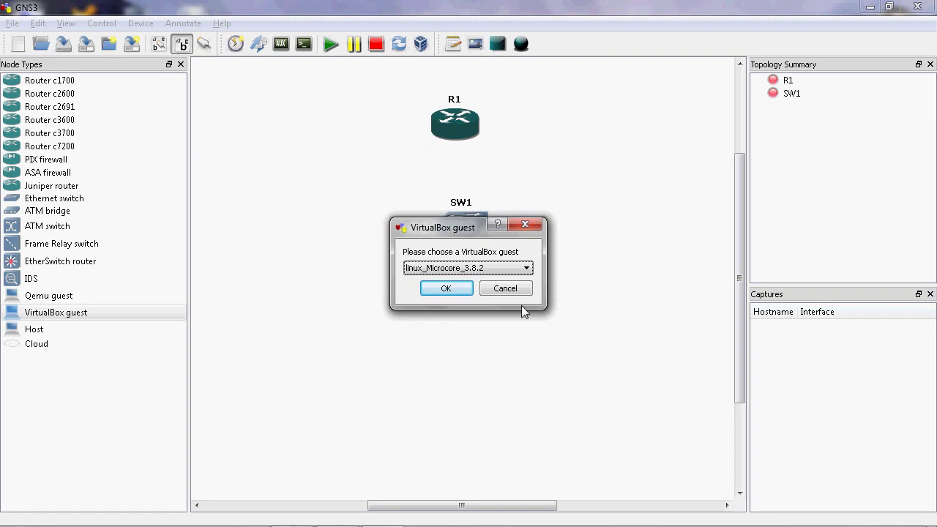
- Choose windows_xp_5 as the VirtualBox guest and confirm it
click(527, 269)
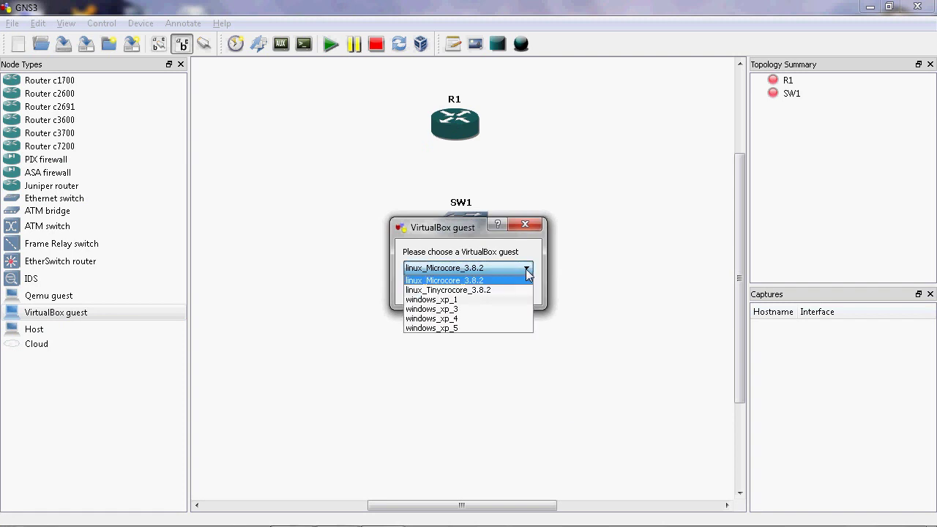
click(465, 328)
click(454, 289)
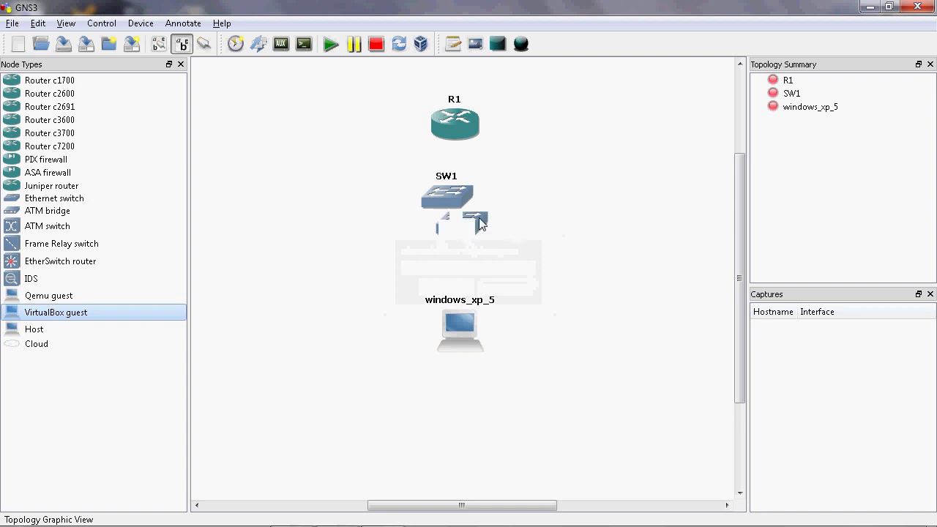
- Reposition SW1 so it sits between R1 and windows_xp_5
drag(446, 196, 542, 192)
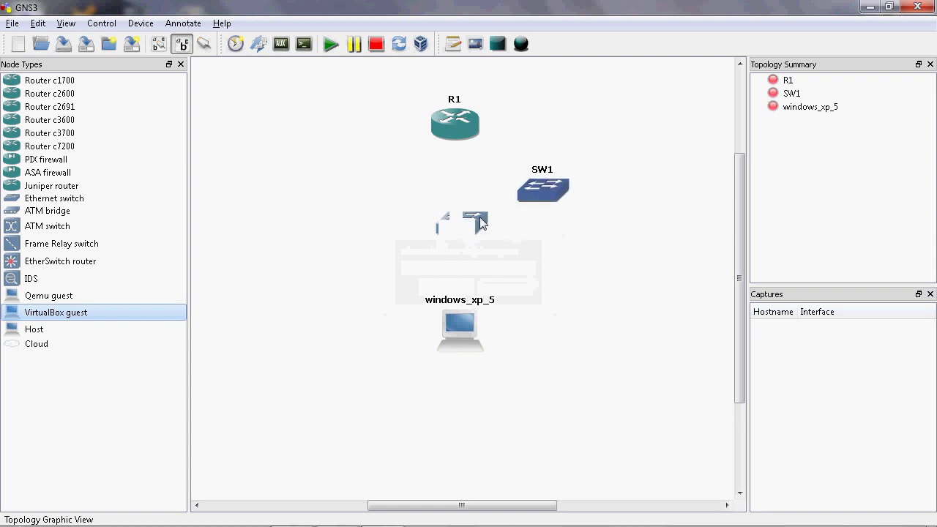
click(384, 213)
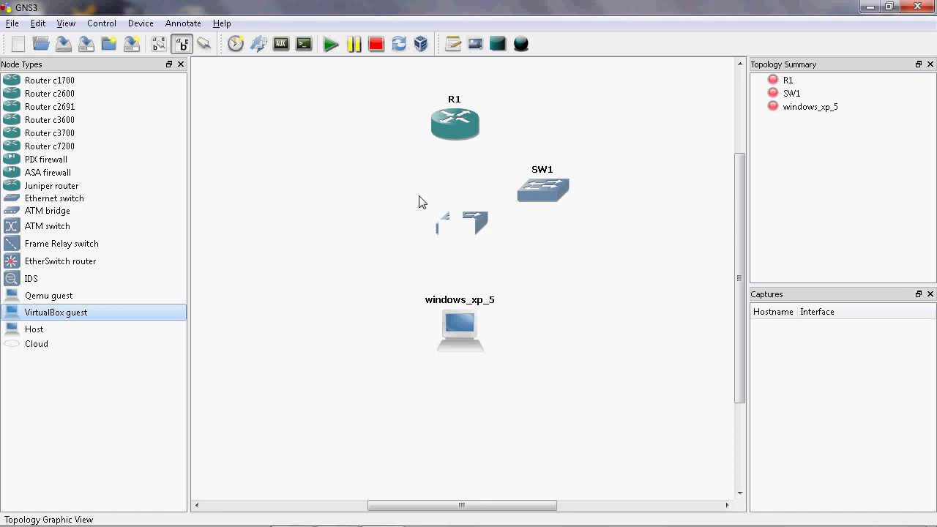
drag(421, 202, 493, 265)
drag(545, 185, 461, 222)
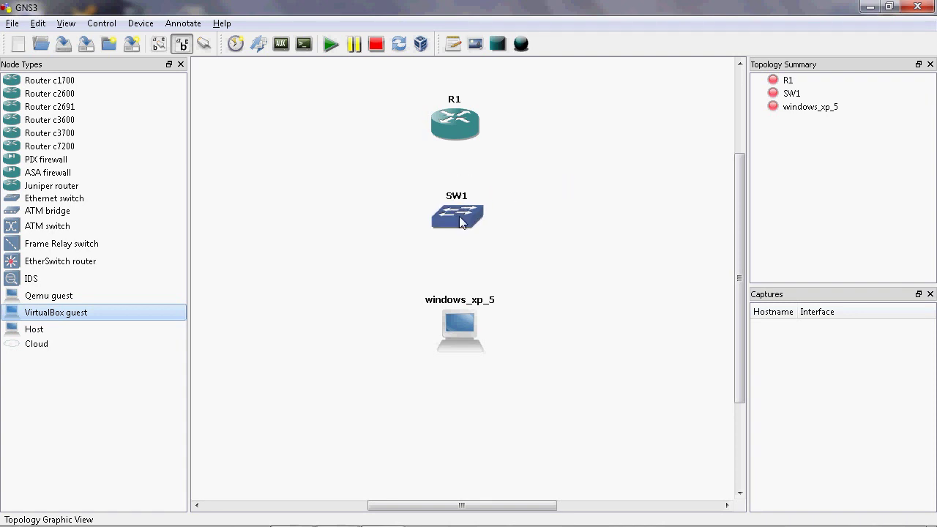
- Cable R1–SW1 and SW1–windows_xp_5 (e1) with FastEthernet links, then start windows_xp_5
click(204, 44)
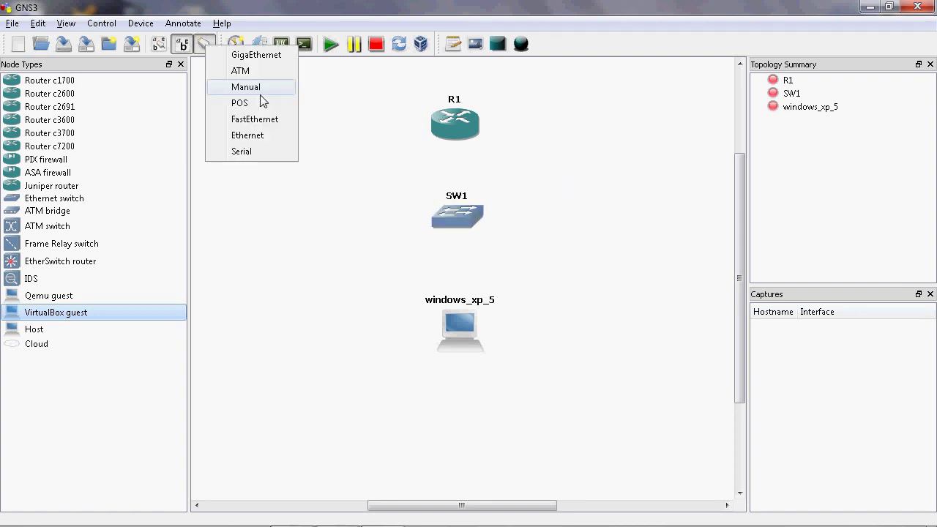
click(260, 119)
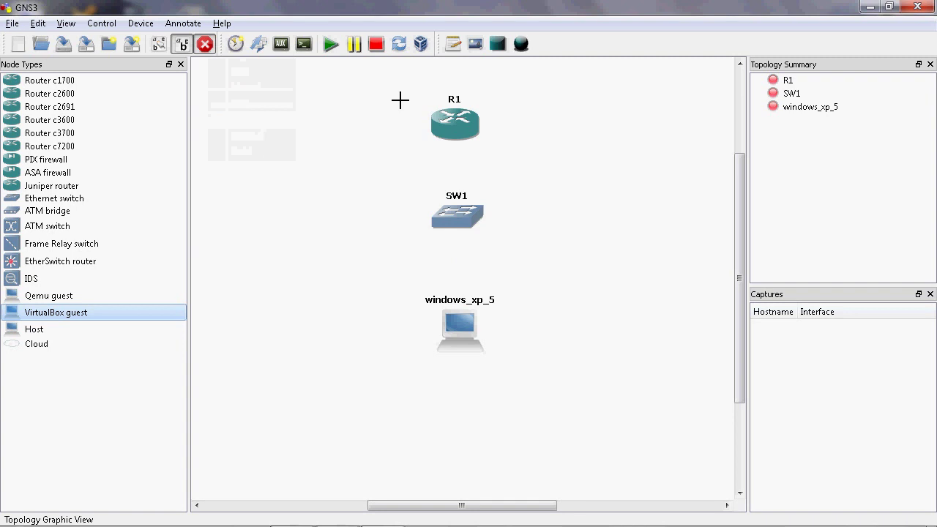
click(448, 129)
click(456, 214)
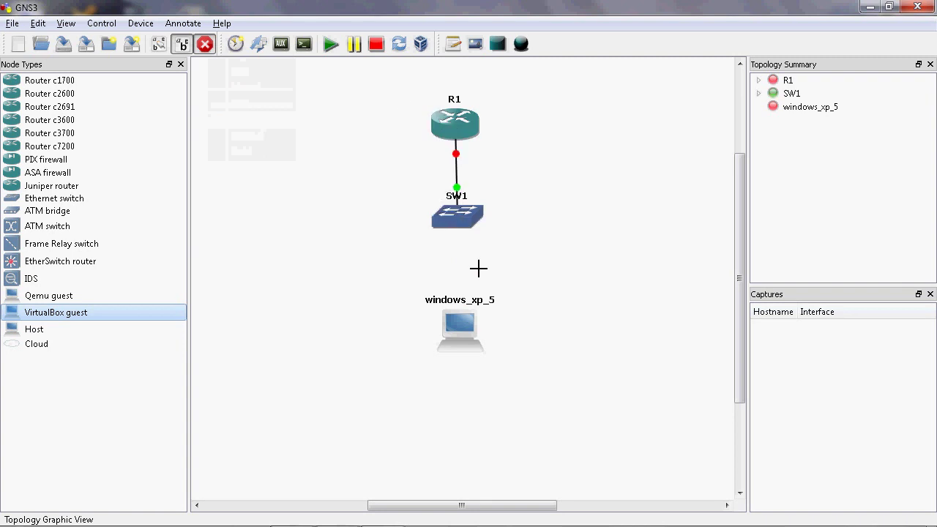
click(461, 322)
click(477, 346)
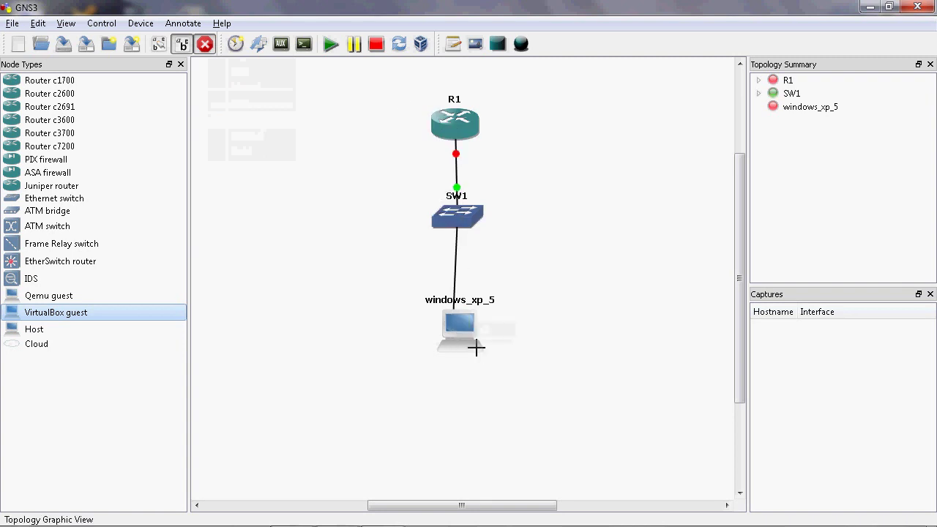
click(204, 44)
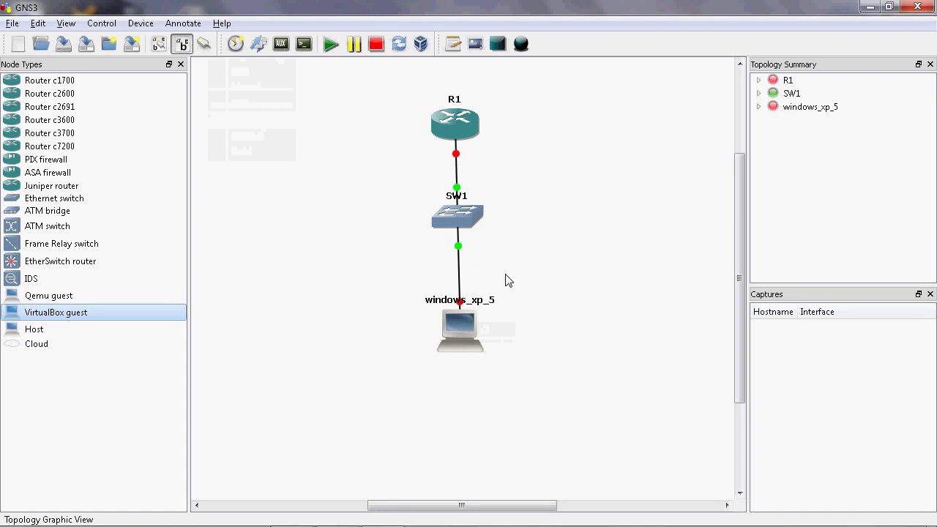
right_click(460, 326)
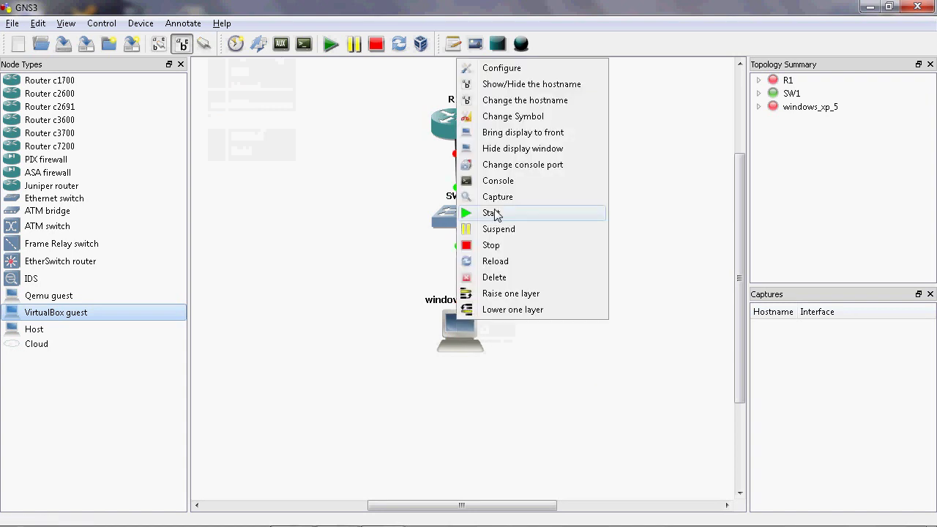
click(494, 213)
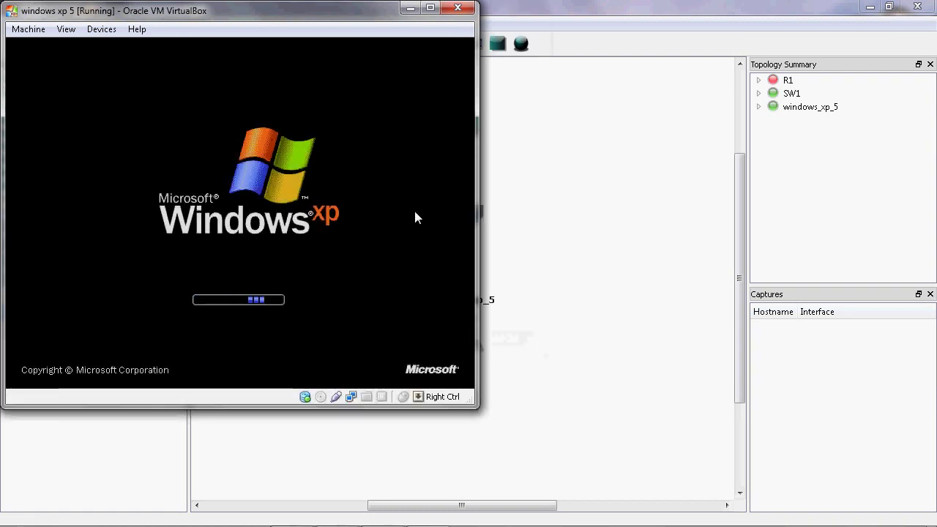
- Log in to the Windows XP guest with its password, then minimize the VM window
click(410, 8)
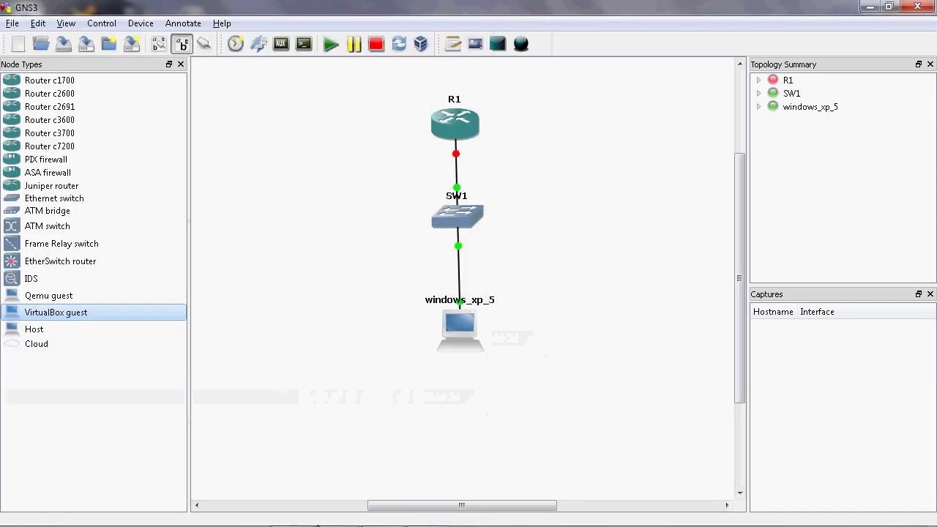
mouse_move(337, 519)
click(438, 515)
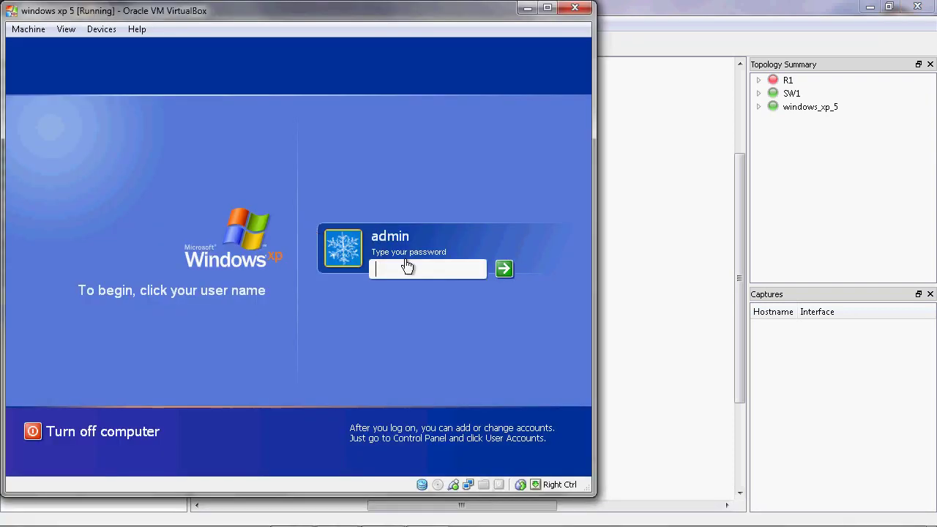
key(Return)
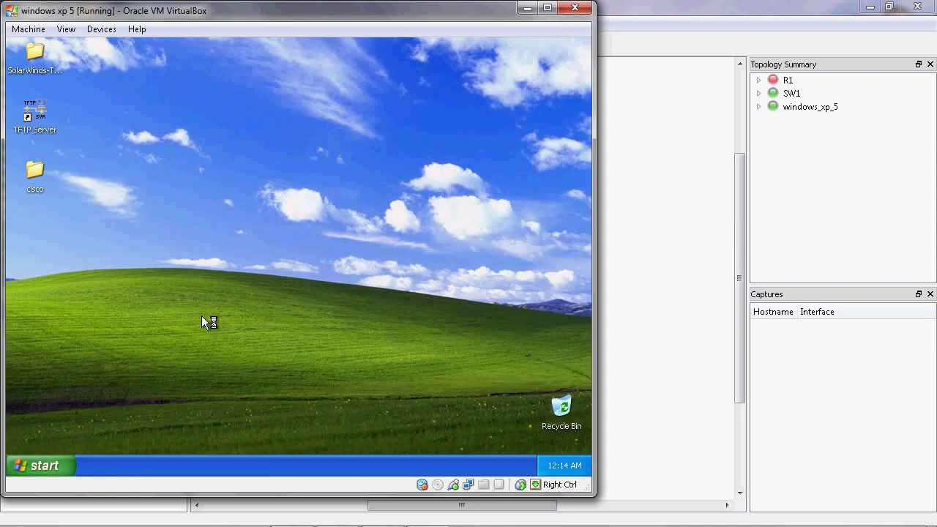
click(524, 9)
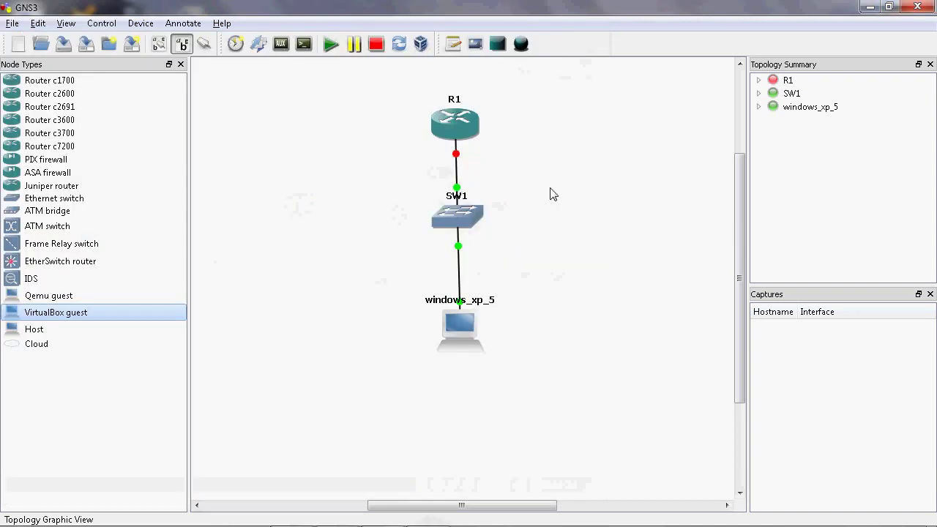
right_click(456, 125)
- Start router R1, then minimize and restore the GNS3 window
click(494, 245)
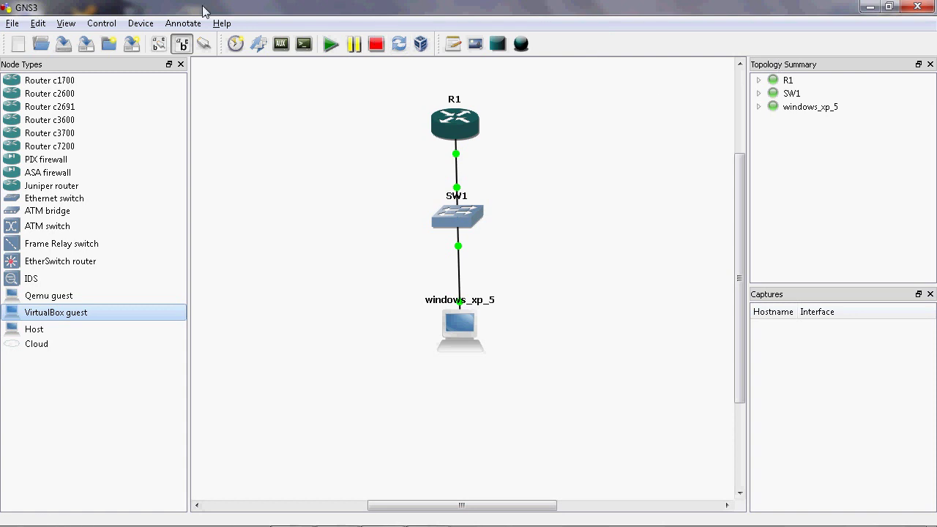
click(870, 8)
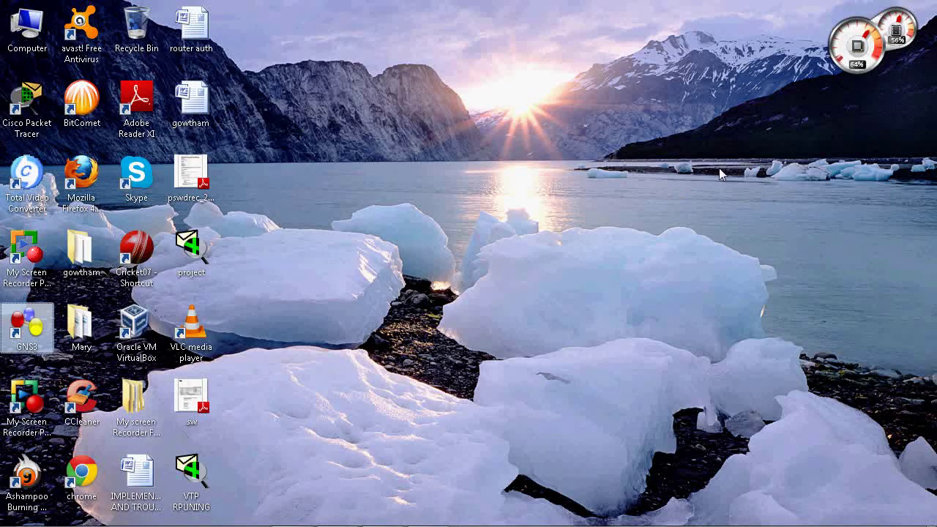
mouse_move(861, 68)
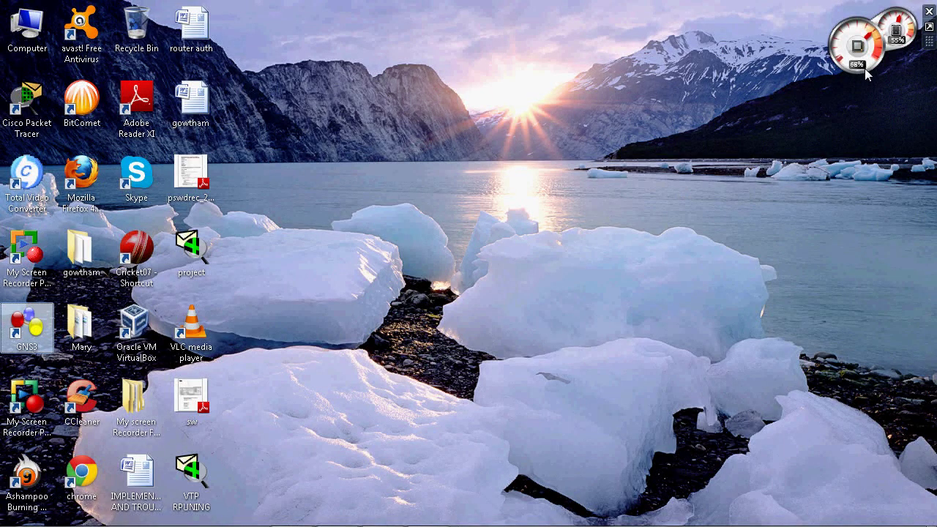
mouse_move(405, 521)
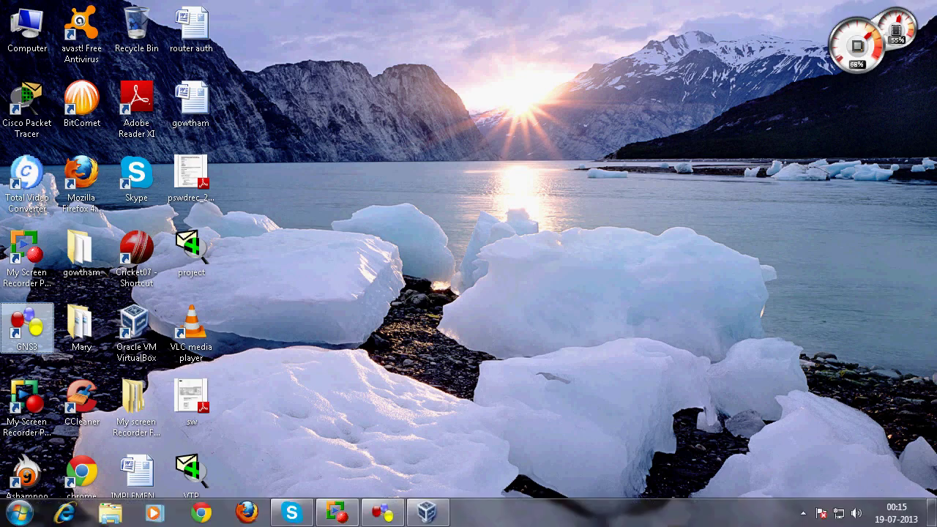
click(370, 518)
- Open R1's console, enter conf t and select line con 0
right_click(454, 127)
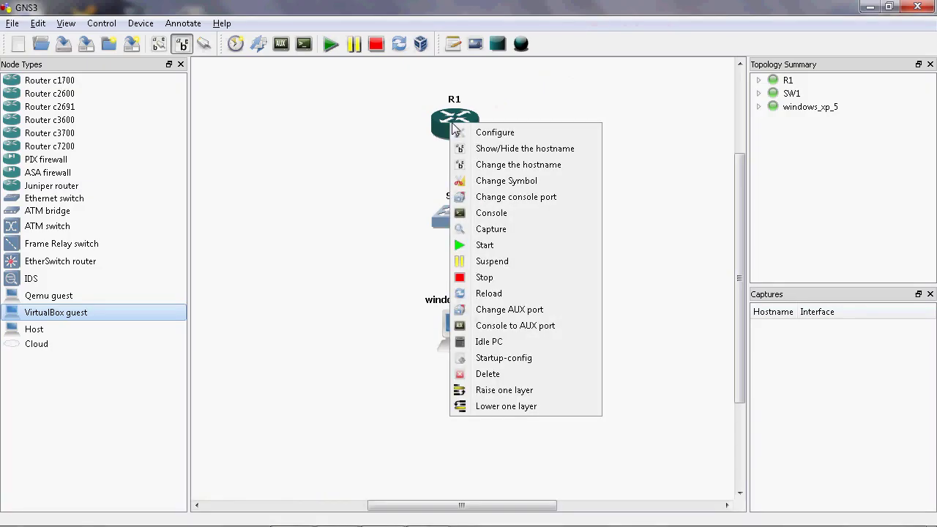
click(485, 245)
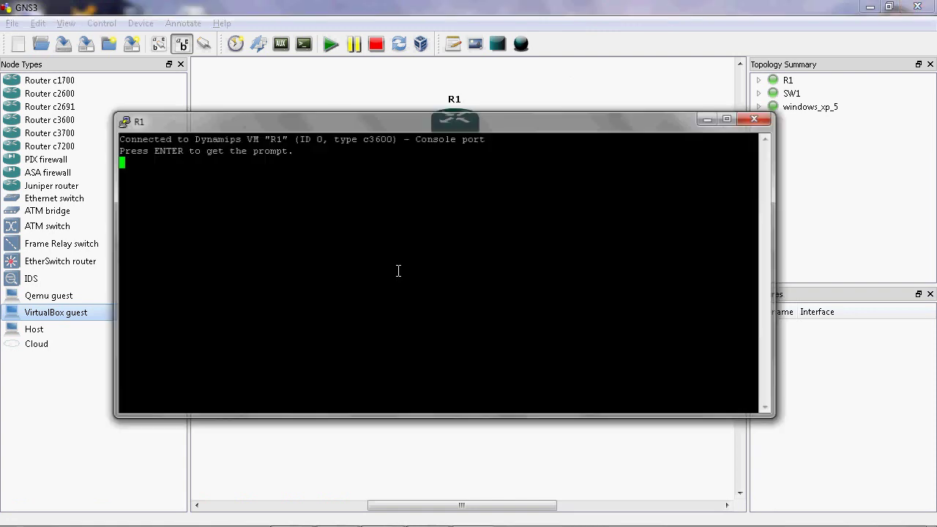
key(Return)
text(conf t)
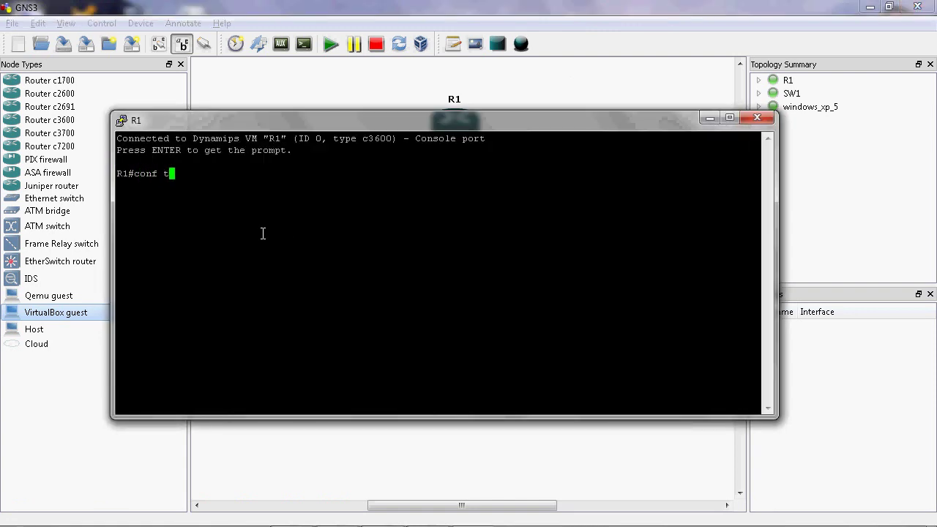
key(Return)
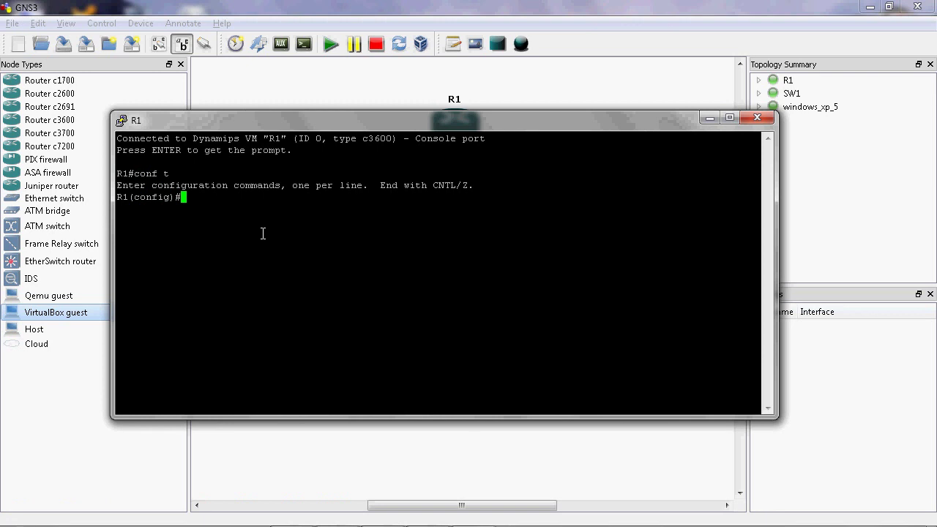
text(line conos)
key(BackSpace)
key(BackSpace)
key(BackSpace)
text(s)
key(BackSpace)
key(BackSpace)
text(0)
key(Return)
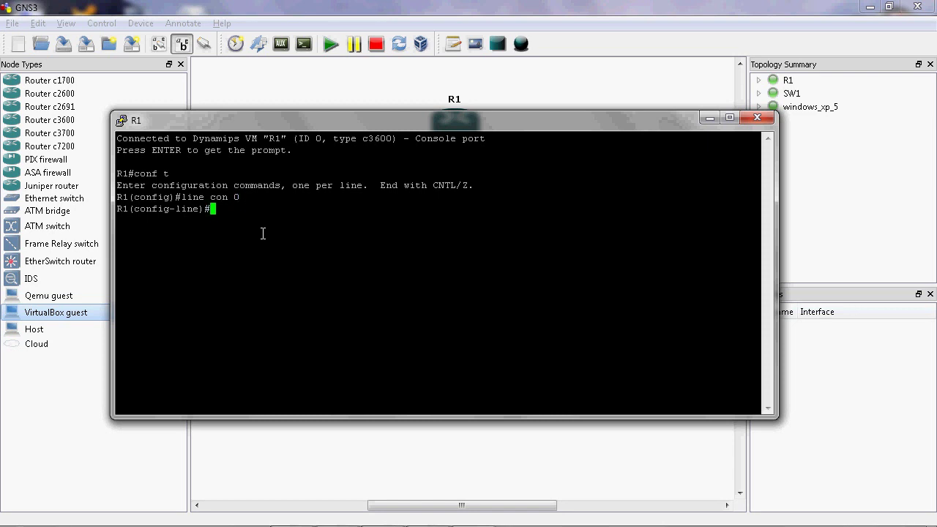
- Apply no exec-timeout to console line 0, end configuration and dismiss the console
text(no exex)
key(BackSpace)
text(c-timo)
text(ut)
key(BackSpace)
key(BackSpace)
key(BackSpace)
text(eout)
key(Return)
text(end)
key(Return)
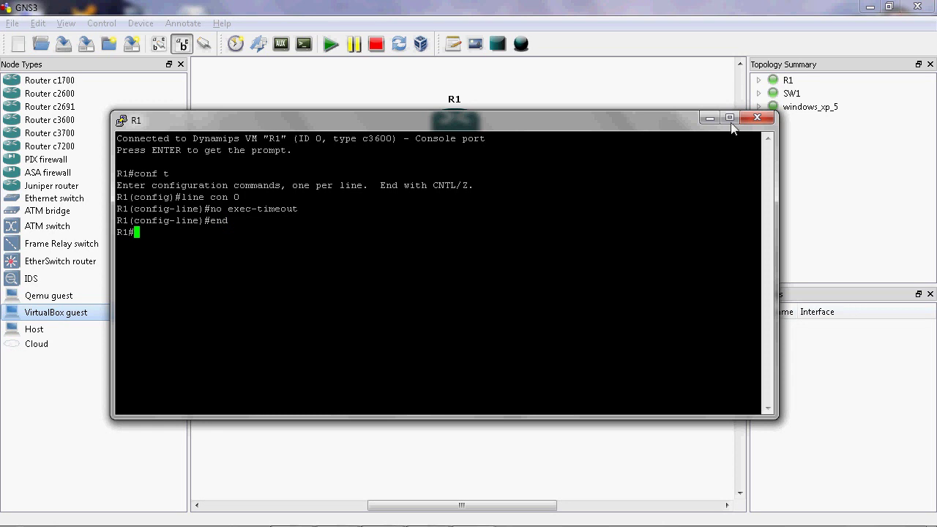
click(710, 118)
- Recalculate R1's Idle PC, apply '* 5: 0x603e2818', confirm, and minimize GNS3
right_click(442, 123)
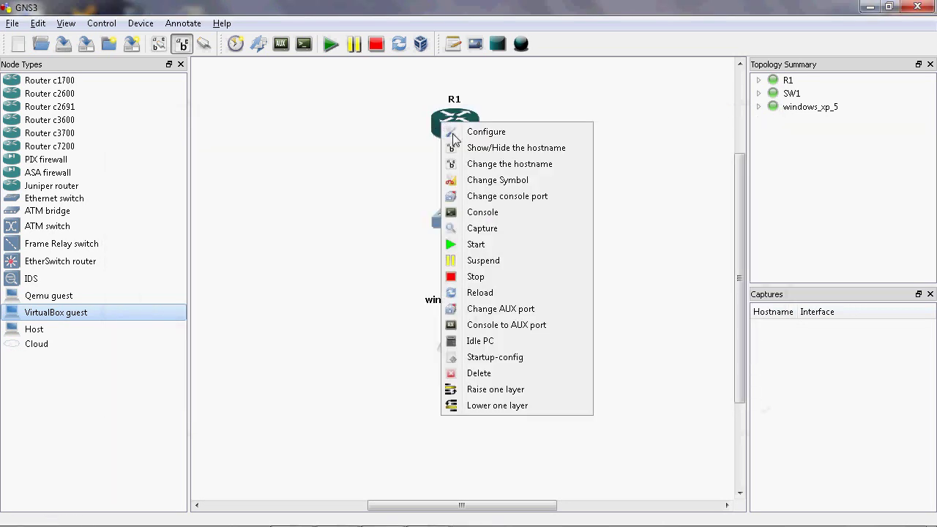
click(487, 342)
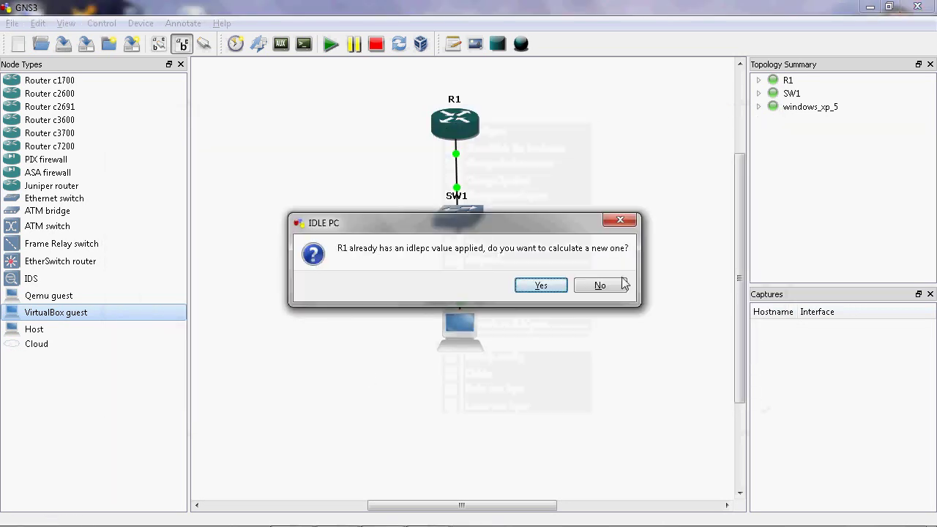
click(558, 290)
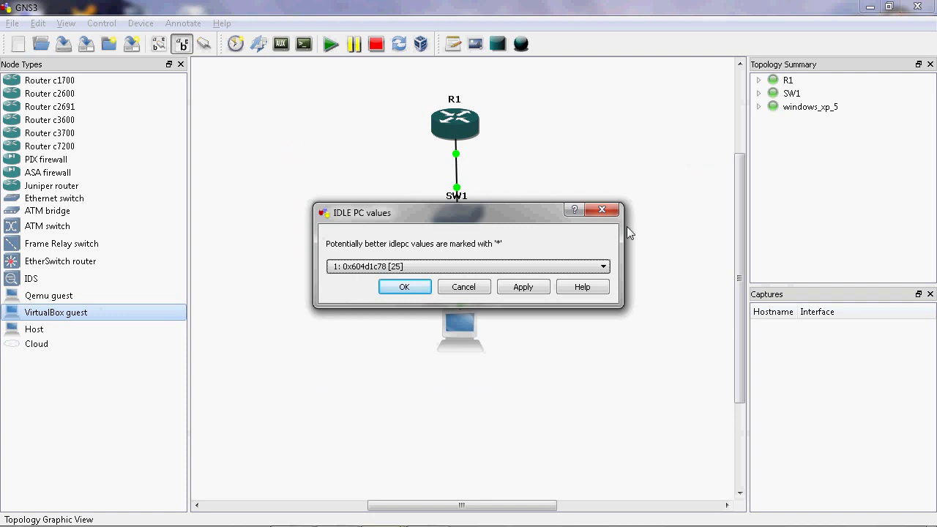
click(603, 268)
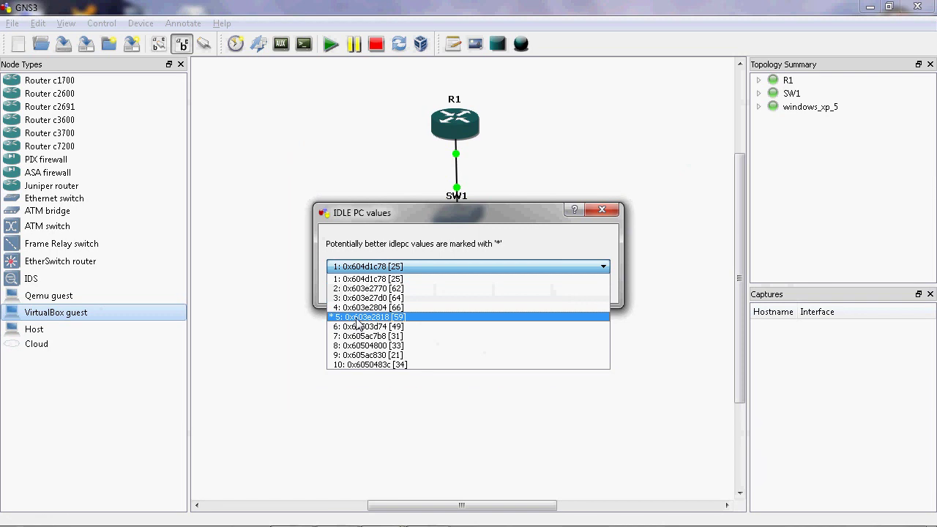
click(357, 320)
click(522, 287)
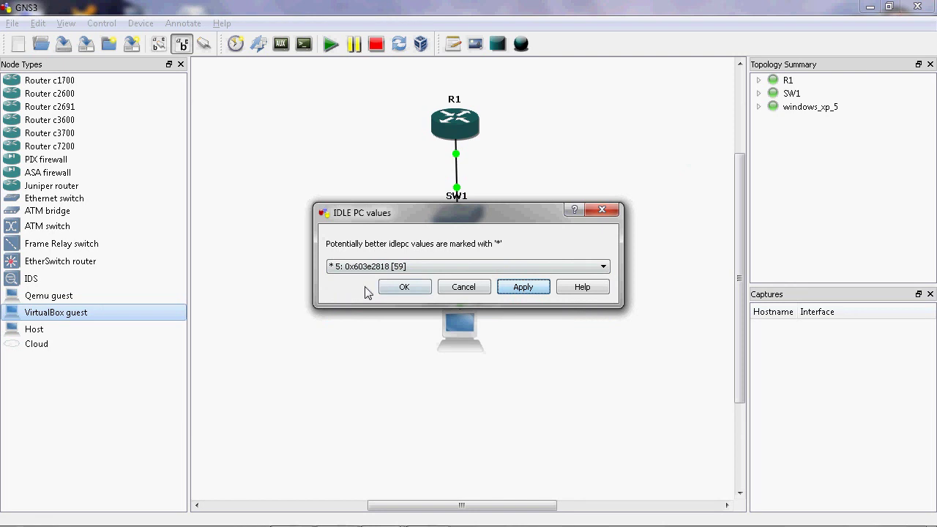
click(399, 288)
click(550, 277)
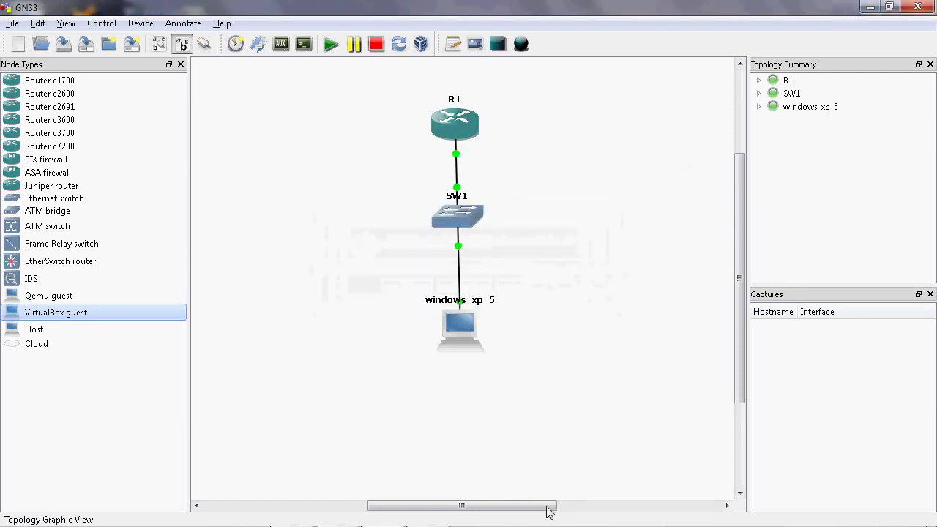
click(870, 6)
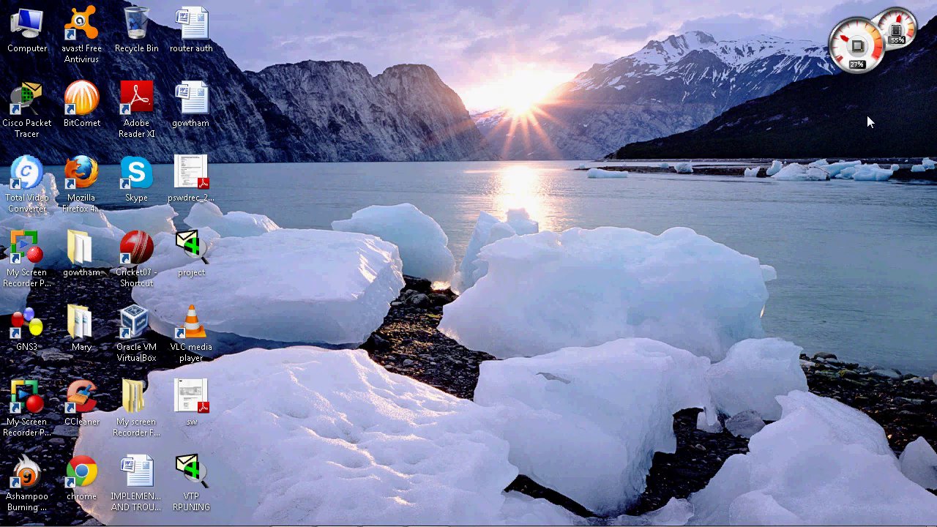
- Restore GNS3, select R1 and show interface labels (f0/0, 2, e2) on the links
mouse_move(856, 64)
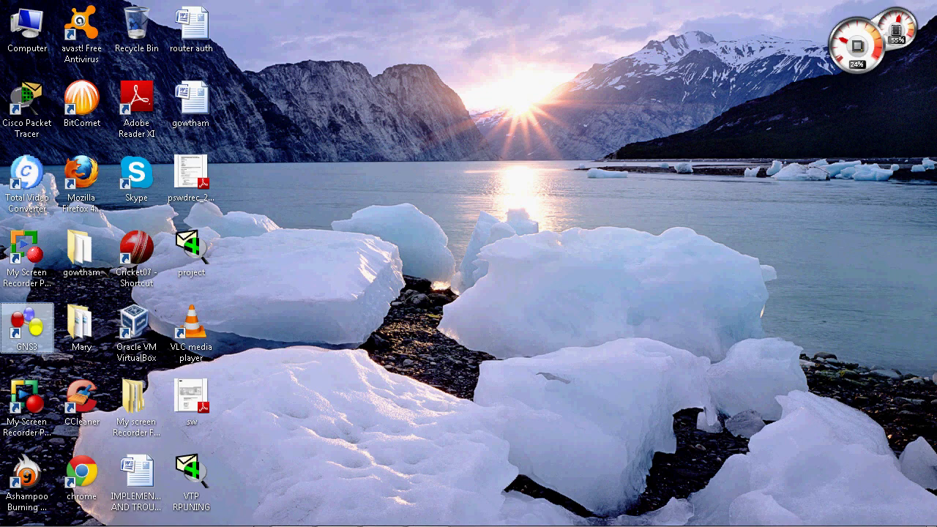
click(382, 512)
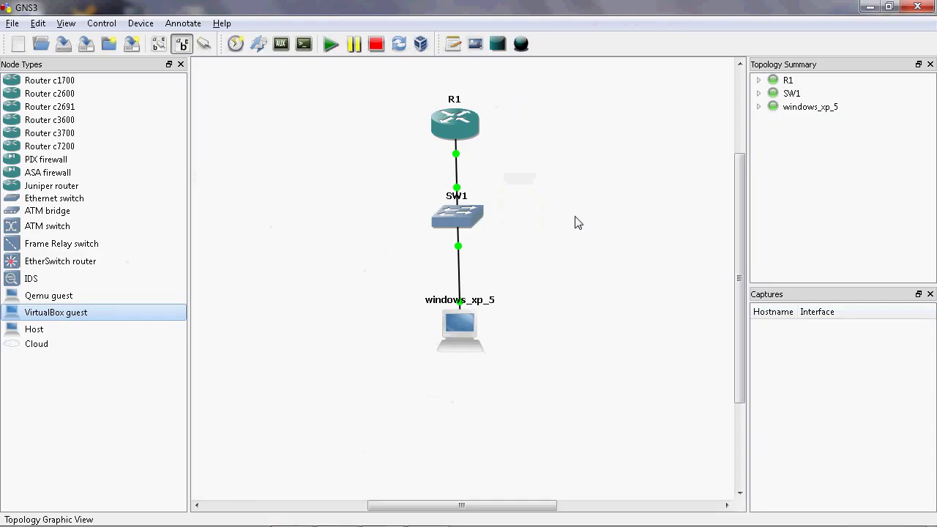
click(463, 134)
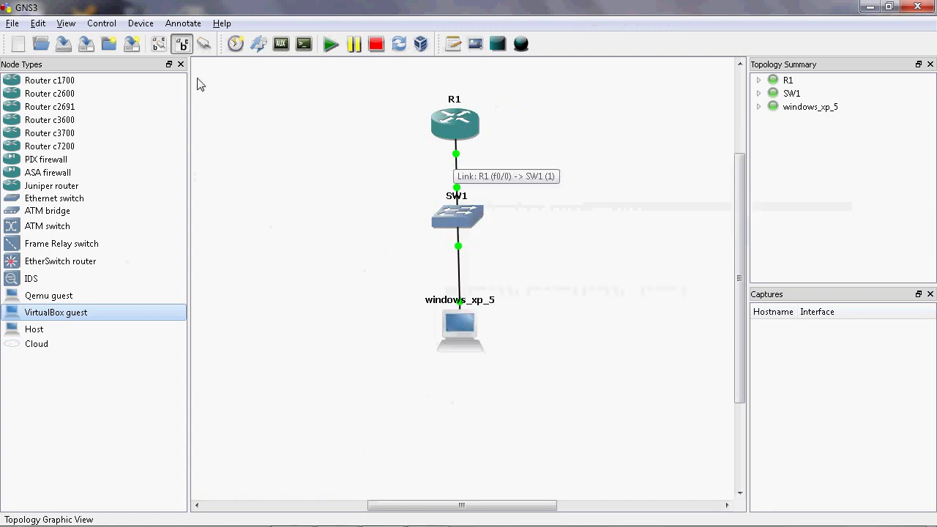
click(159, 44)
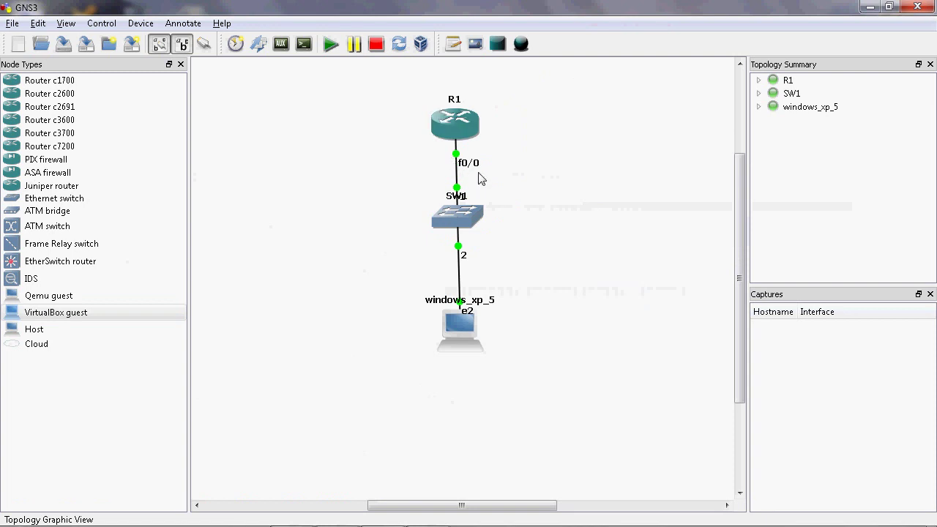
- Open R1's console, enter conf t and select interface fa0/0
right_click(451, 134)
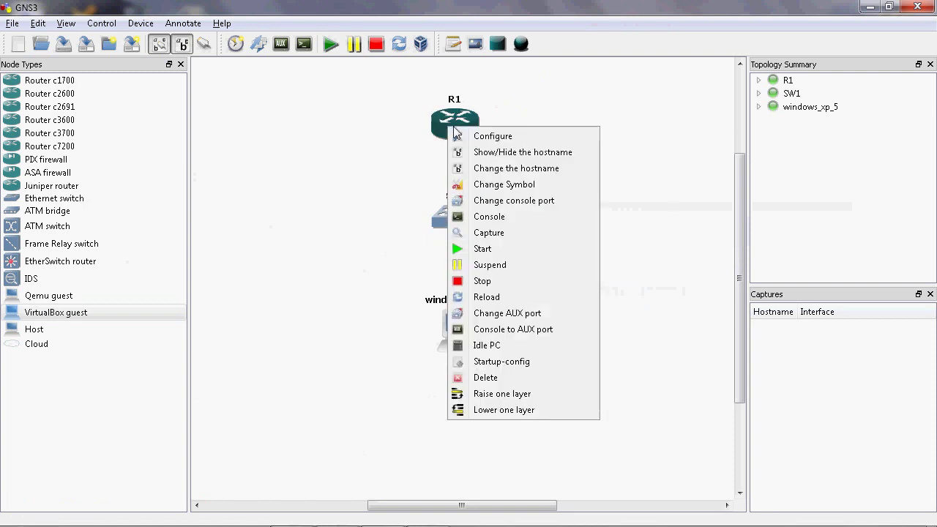
key(Escape)
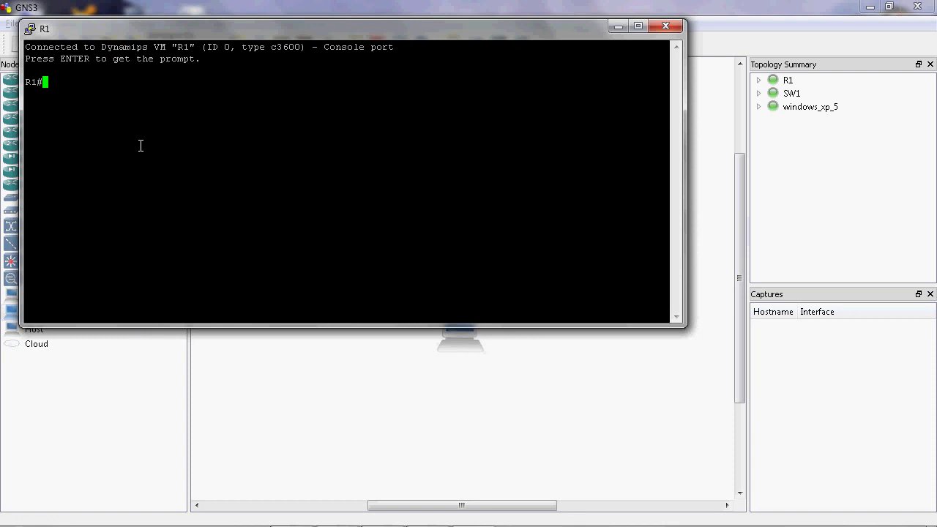
text(conf t)
key(Return)
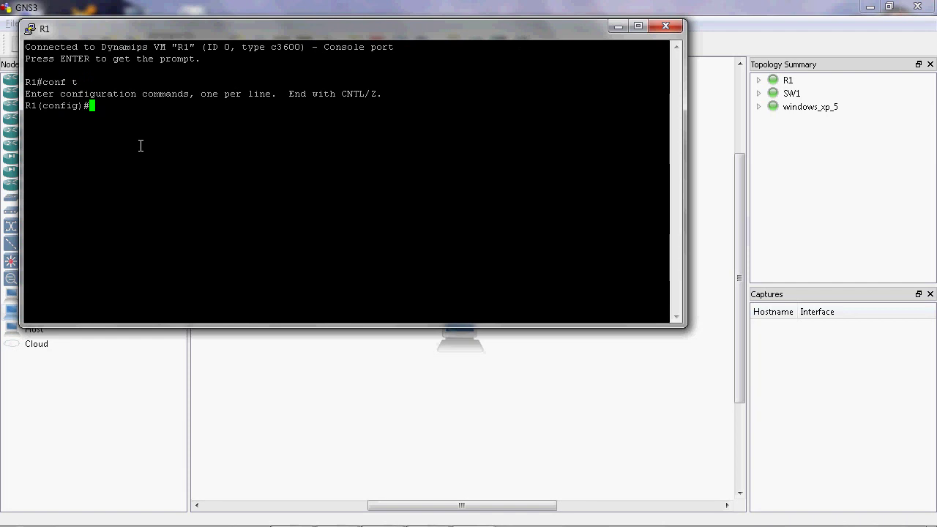
text(int fa0/0)
key(Return)
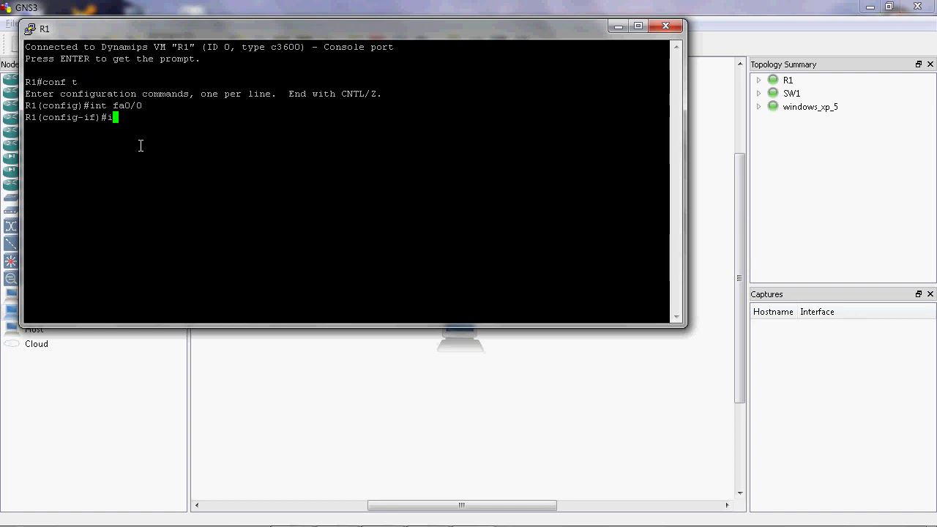
- Assign fa0/0 IP 200.200.200.1 255.255.255.0, run no shut, exit and close the console
text(ip add)
text(r)
key(Tab)
text(200.20)
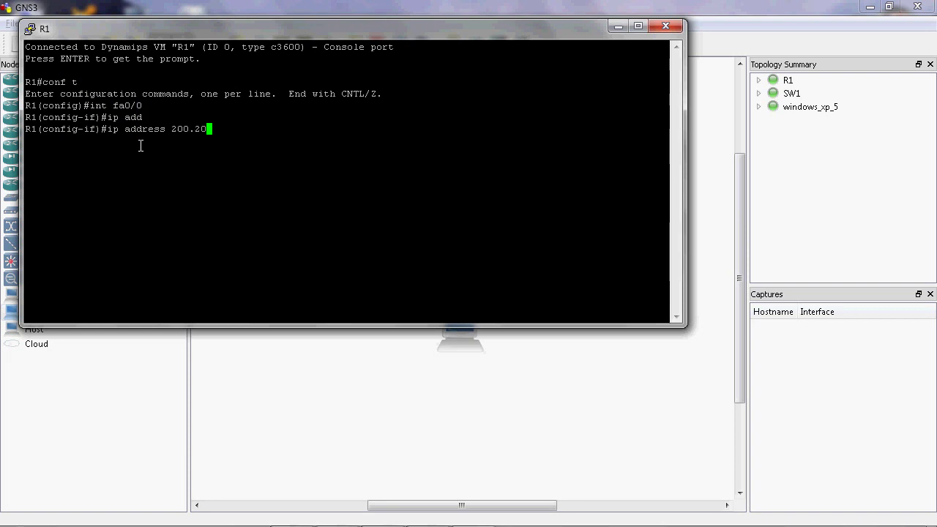
text(0.200.200.1 255.255.255.0)
key(Return)
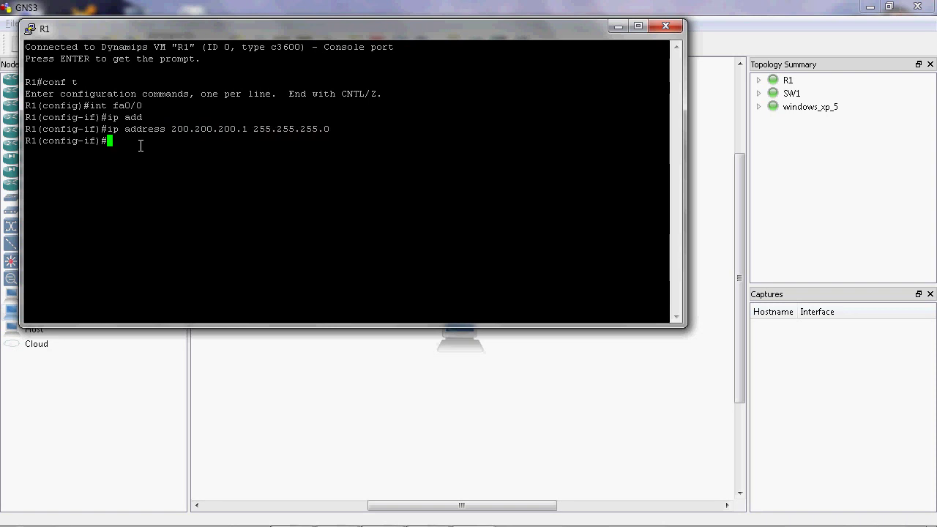
text(no shut)
key(Return)
text(exit)
key(Return)
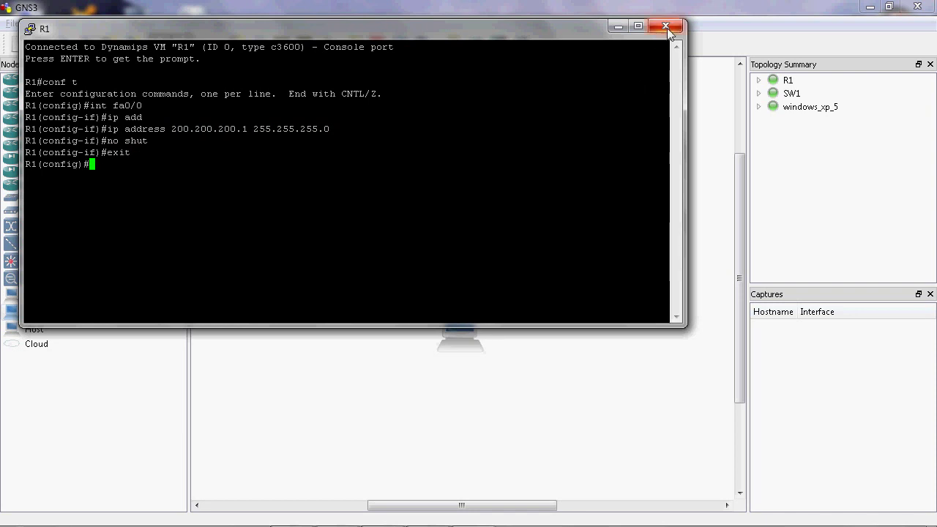
click(666, 26)
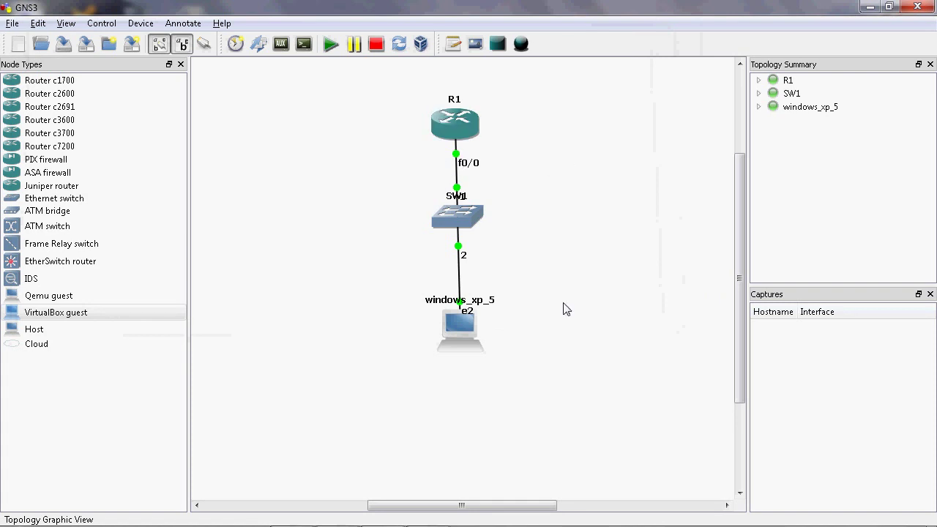
- Bring the XP guest forward, dismiss its balloons, refresh the desktop and open My Computer from Start
click(427, 511)
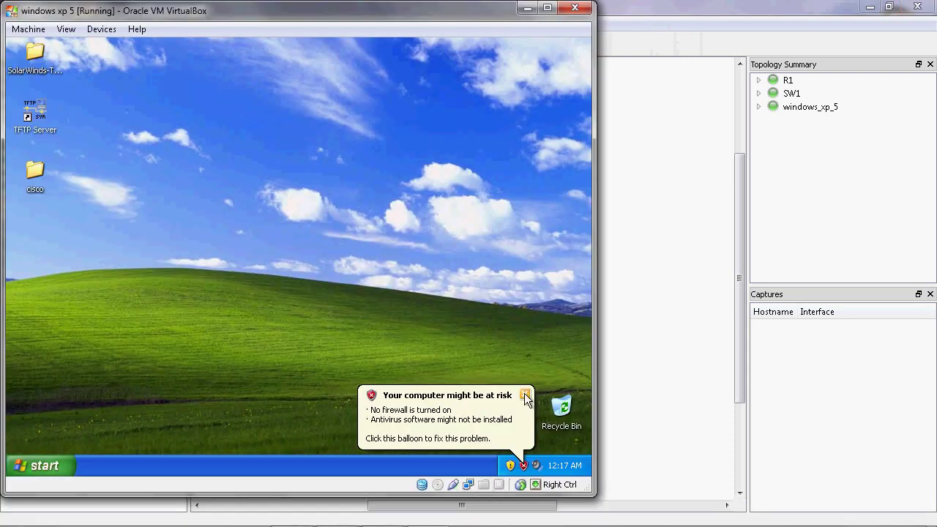
click(525, 394)
right_click(309, 195)
click(344, 212)
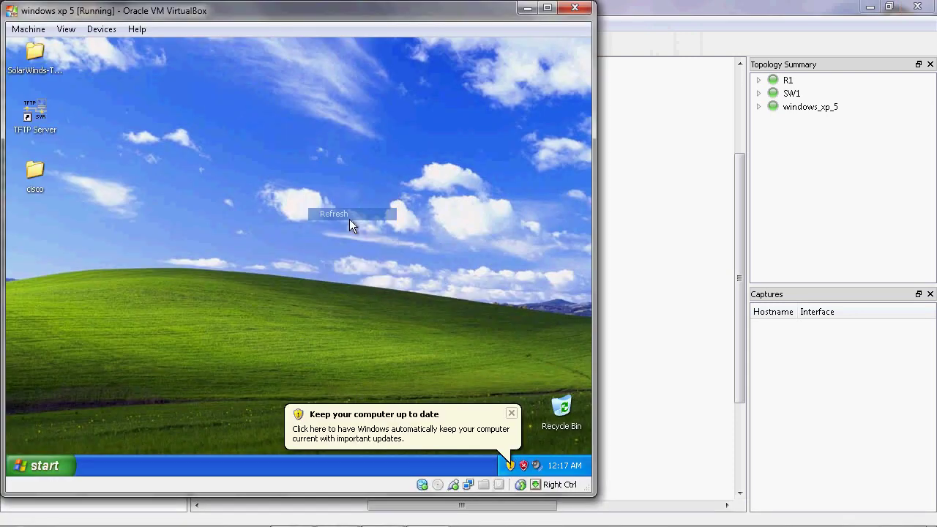
click(516, 418)
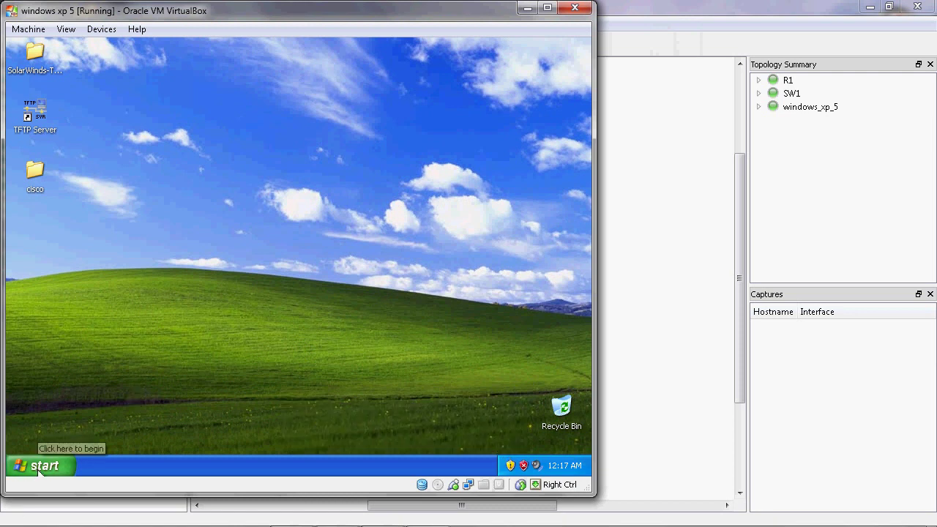
click(35, 471)
click(198, 256)
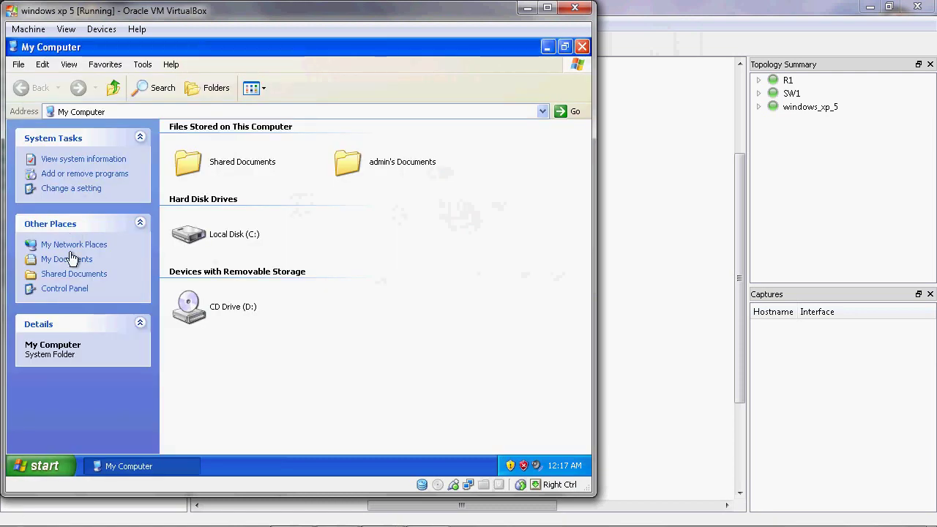
- Open the Internet Protocol (TCP/IP) properties of the XP guest's Local Area Connection 2
click(70, 246)
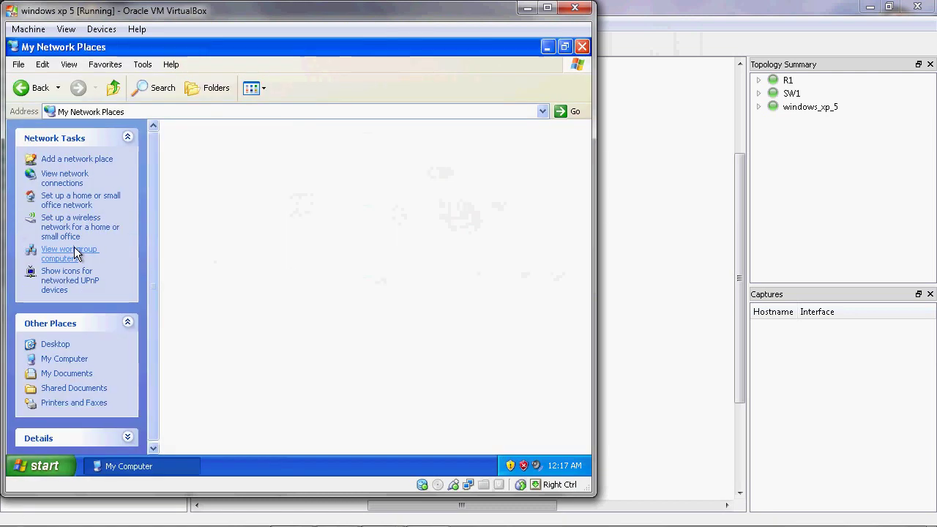
click(70, 250)
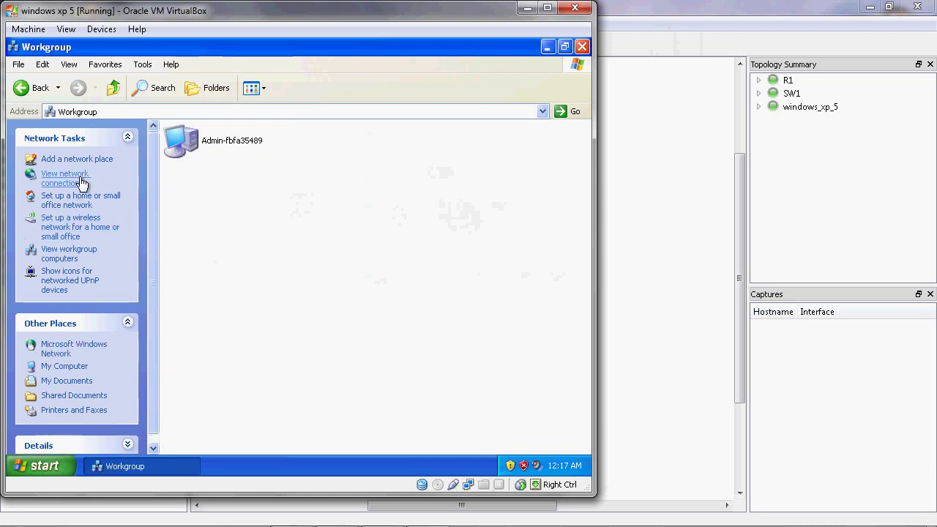
click(81, 182)
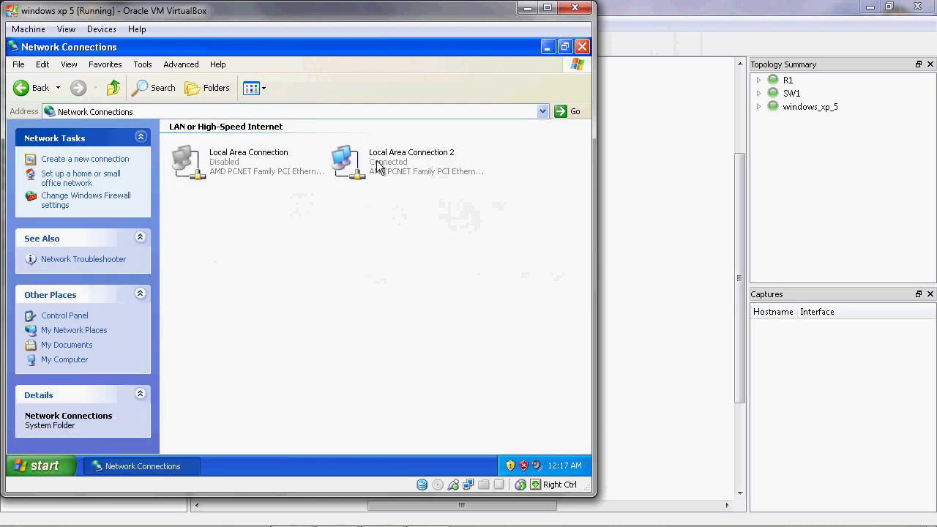
right_click(373, 161)
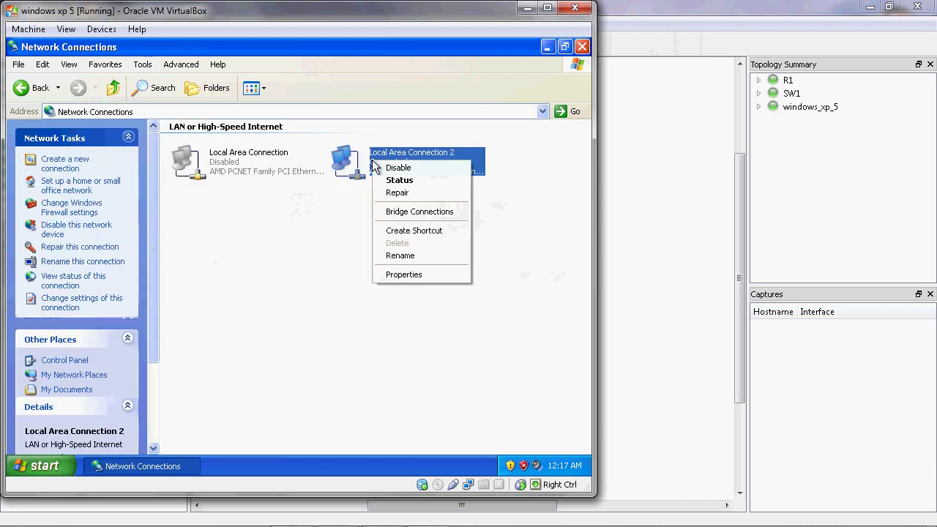
click(399, 275)
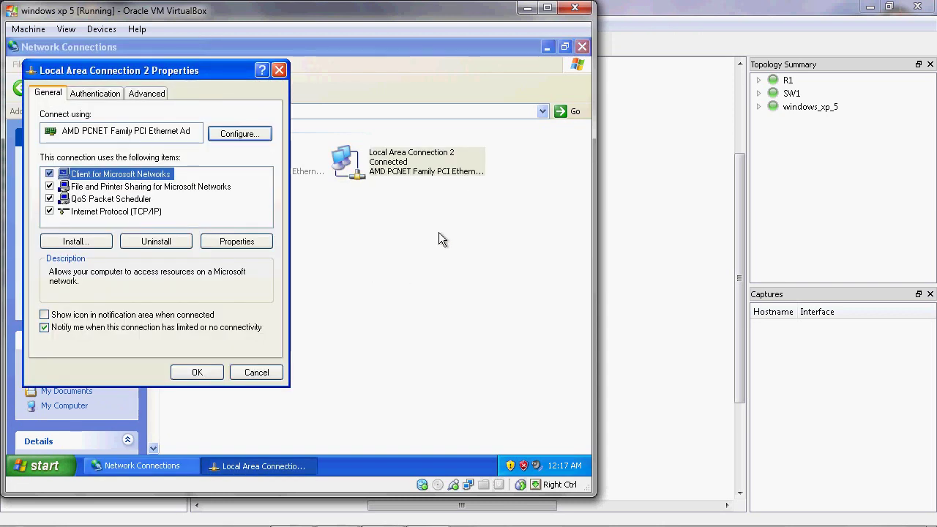
click(140, 213)
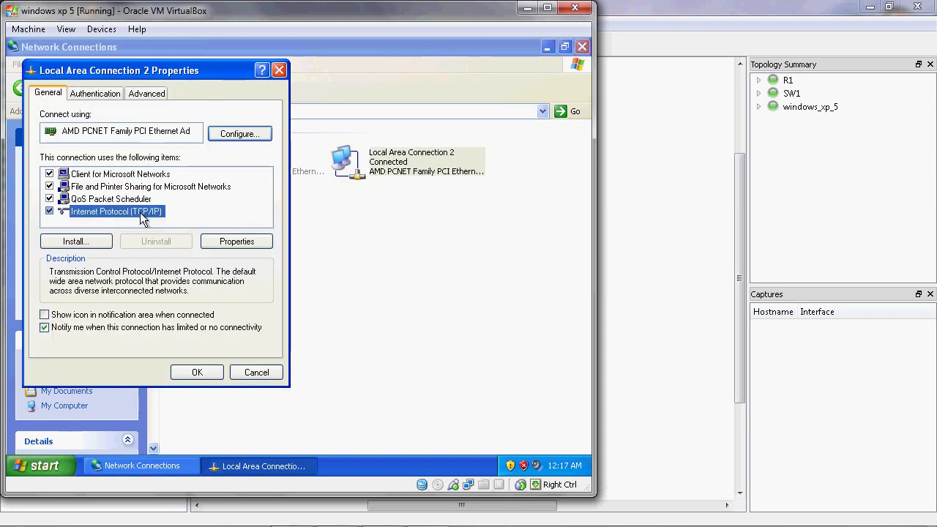
click(238, 242)
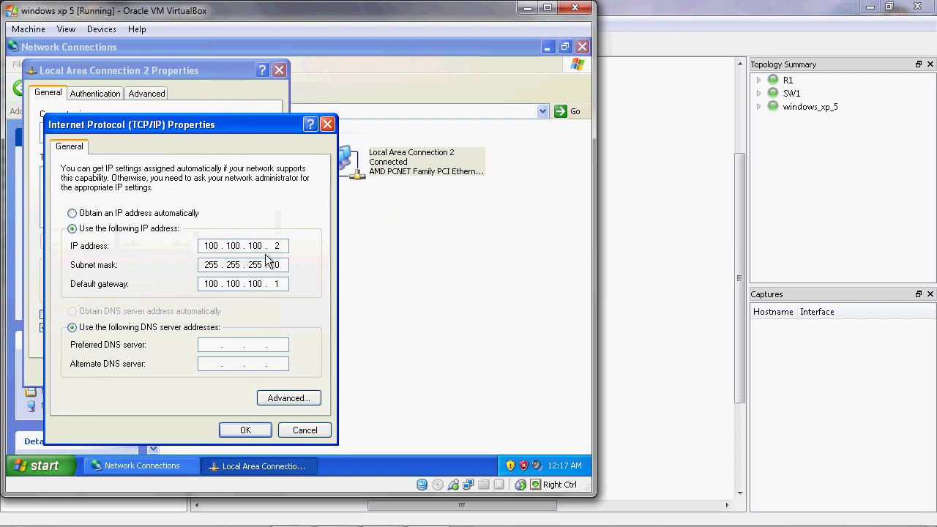
- Set IP address 200.200.200.2 and gateway 200.200.200.1, confirm, and close Network Connections
drag(284, 248, 218, 246)
text(200 . 200 . 5)
key(BackSpace)
text(200.200.200)
double_click(216, 284)
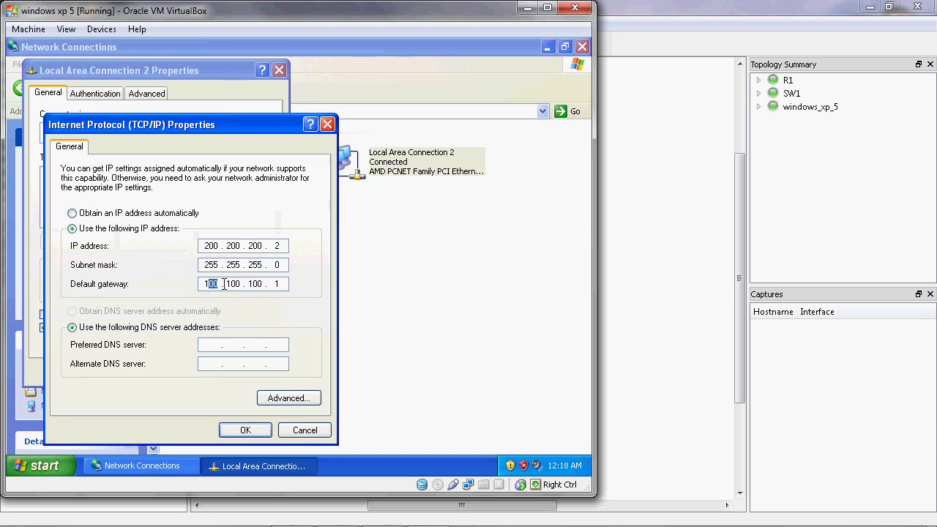
text(1200200200)
click(252, 430)
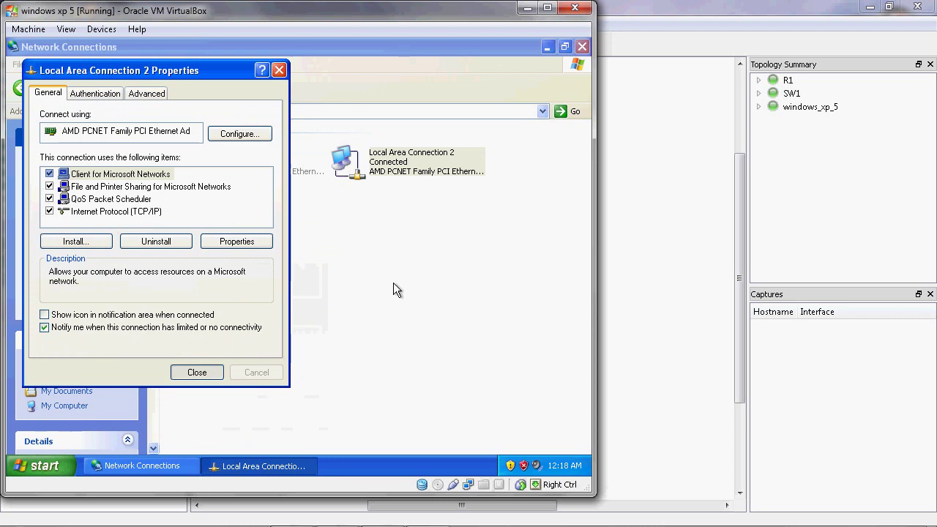
key(Return)
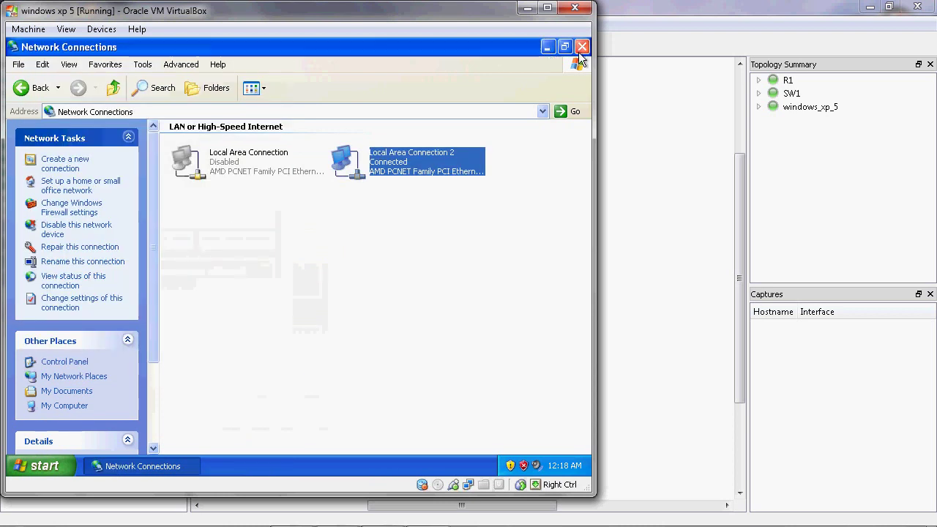
click(582, 47)
- Run ipconfig in a Command Prompt to check the guest's 200.200.200.2 address and gateway
right_click(297, 137)
click(326, 161)
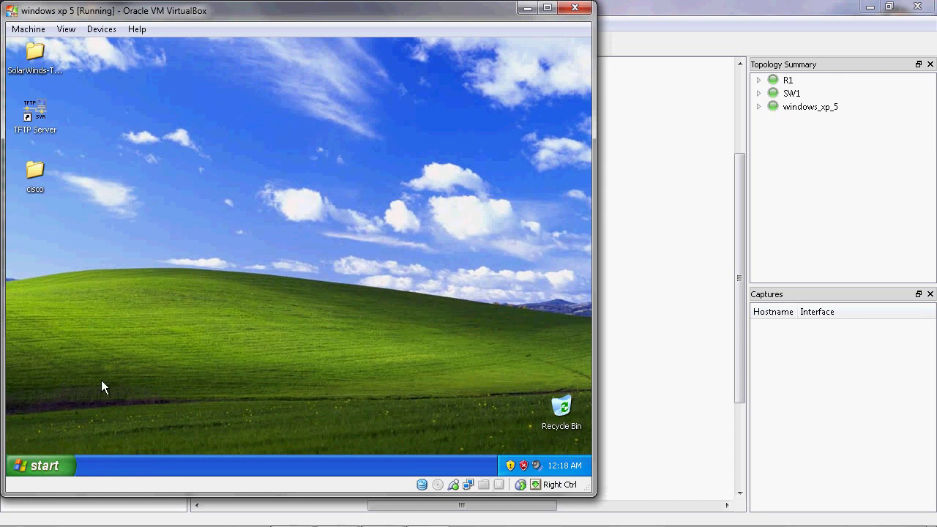
click(41, 466)
click(77, 237)
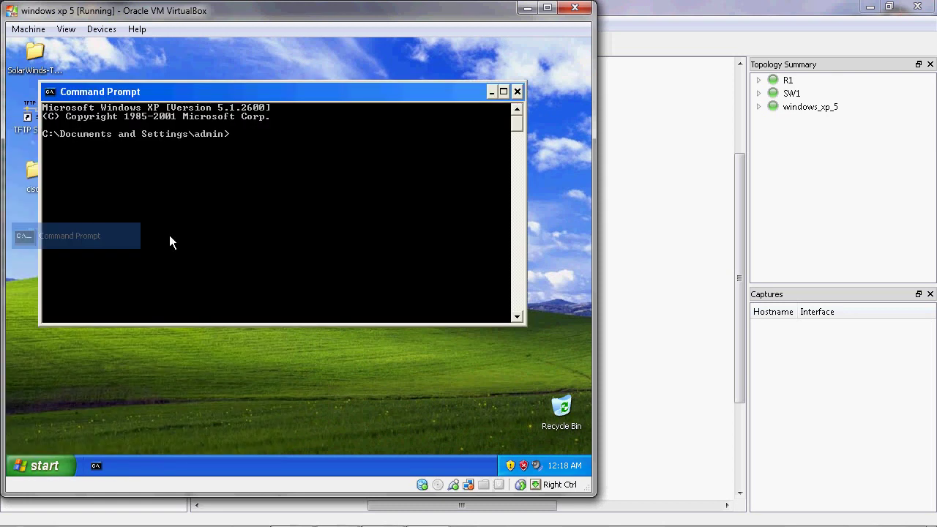
text(ipconfig)
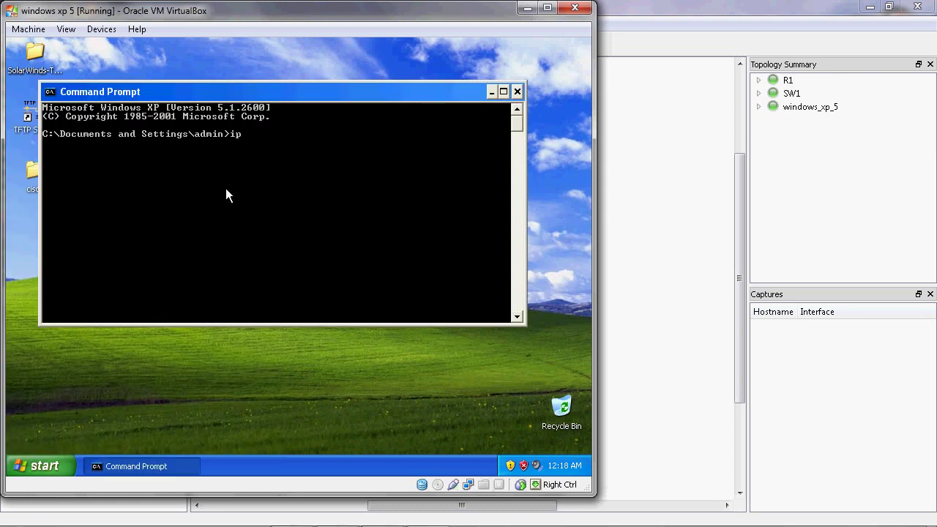
key(Return)
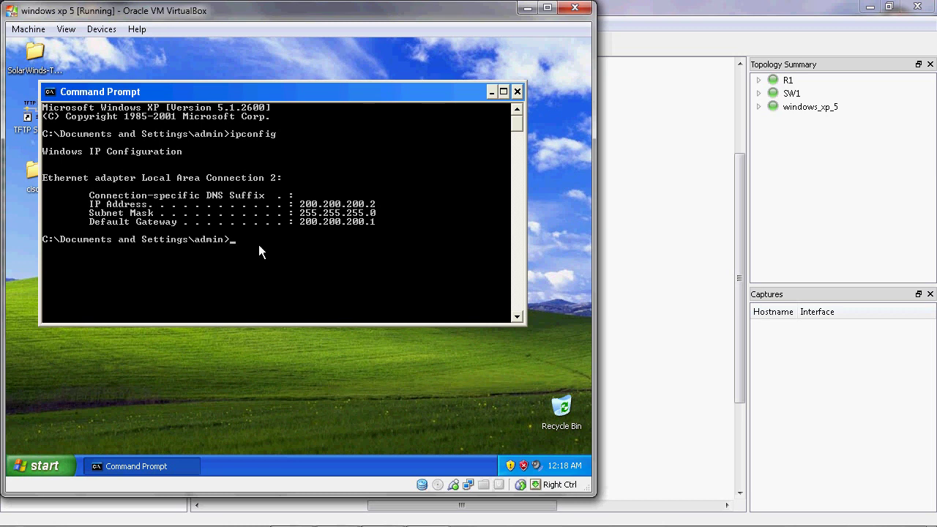
- Ping 200.200.200.1 for four replies with no loss, then close the Command Prompt
click(526, 8)
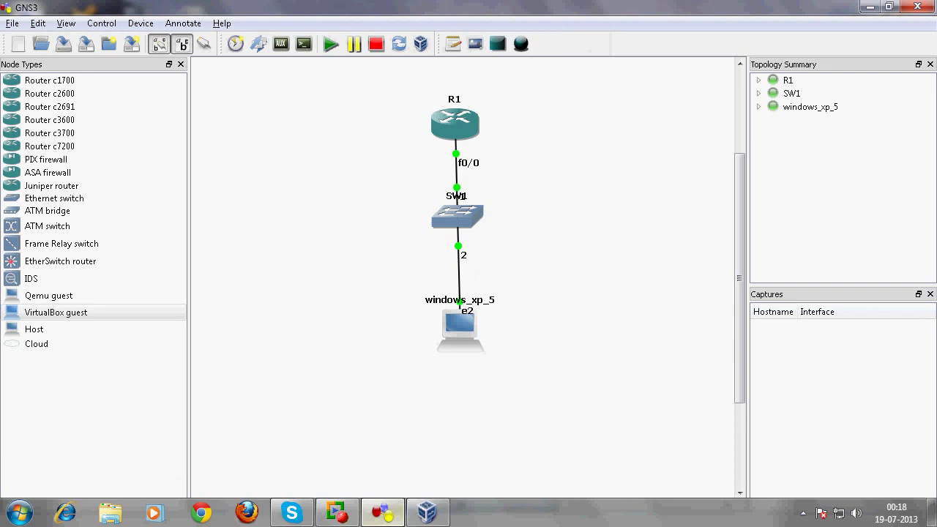
click(418, 515)
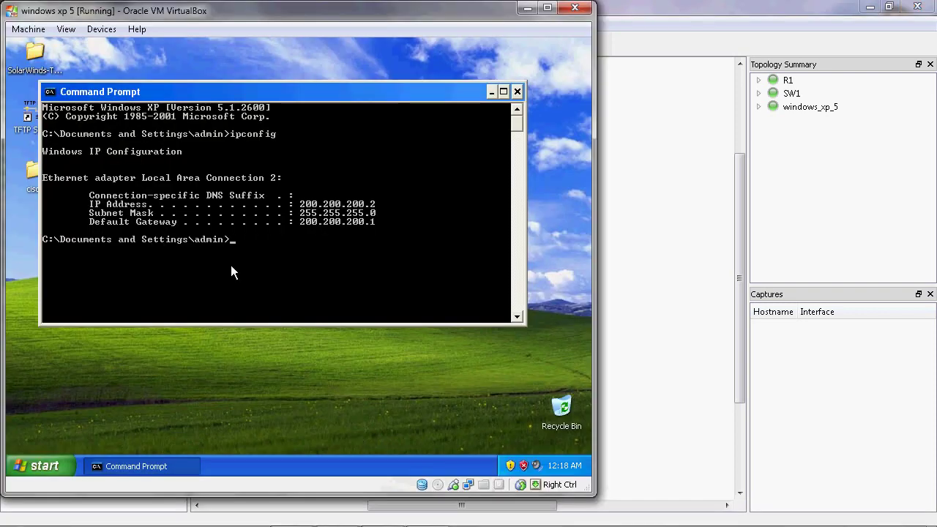
text(ping 200.200.200.1)
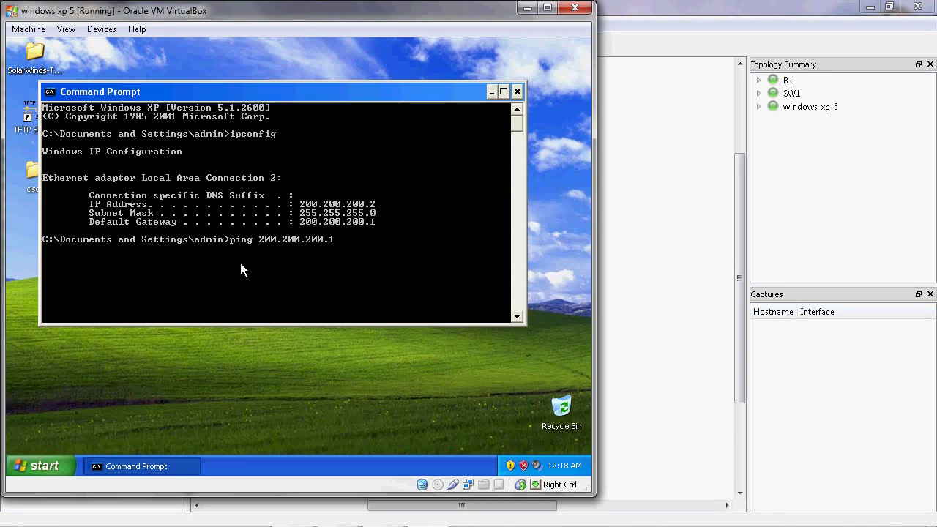
key(Return)
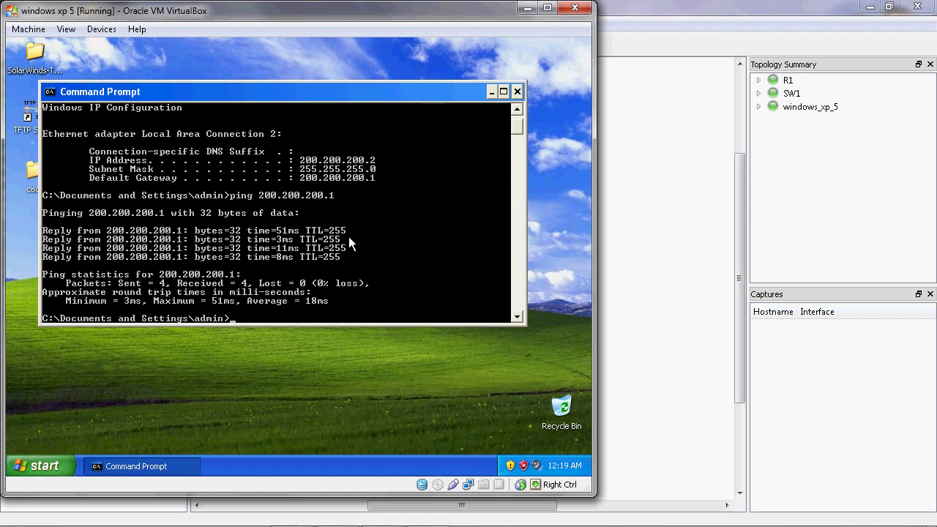
click(518, 91)
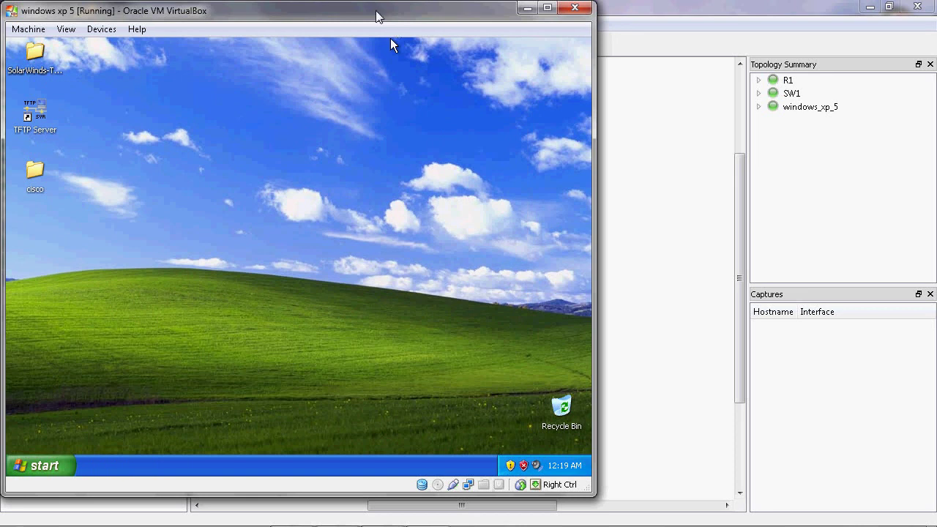
- Minimize the VirtualBox XP window and open a console to router R1 from the GNS3 topology
drag(378, 16, 412, 44)
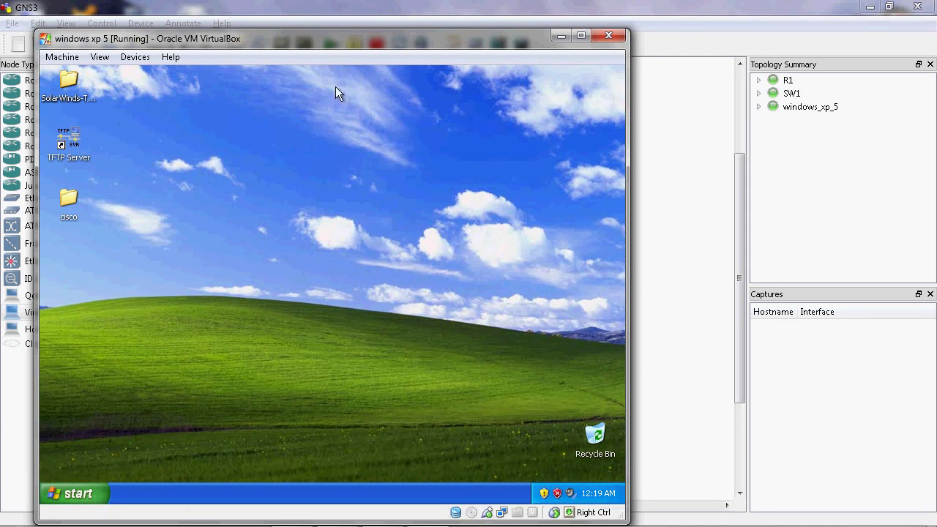
click(561, 35)
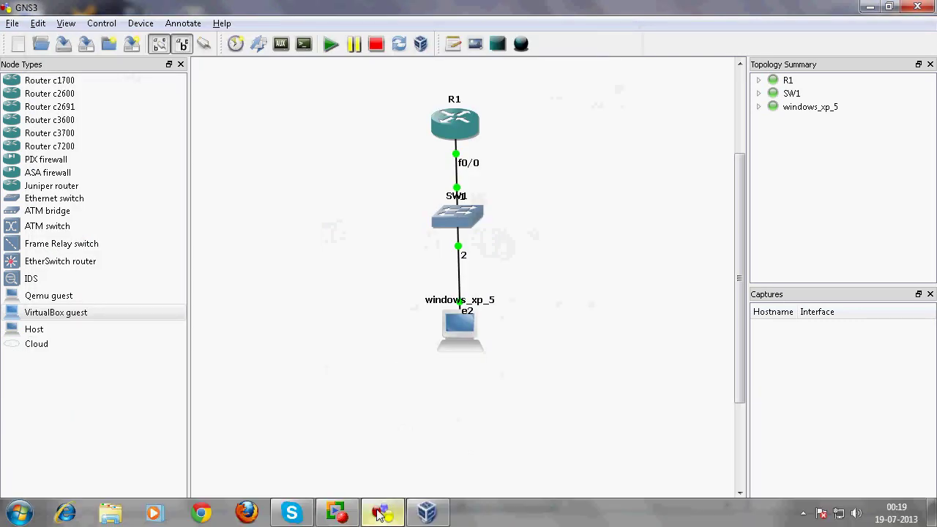
key(super+d)
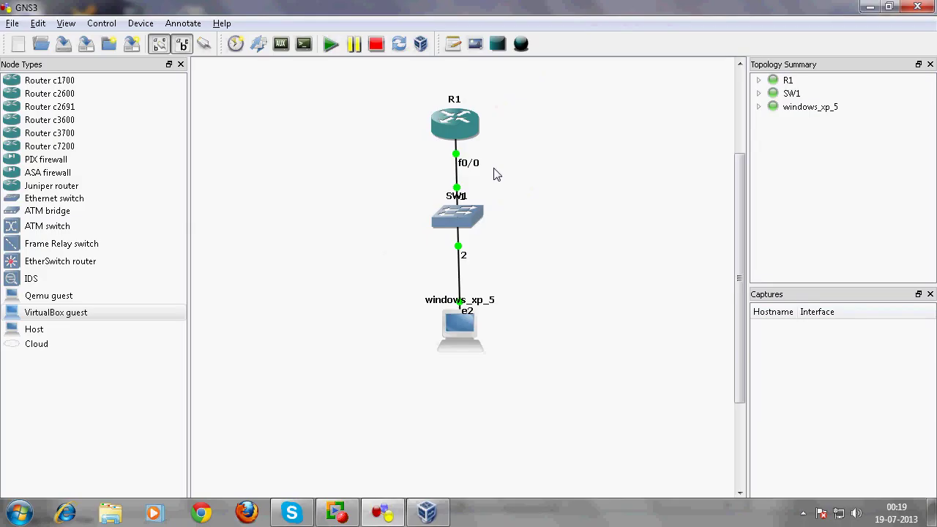
right_click(455, 123)
click(498, 213)
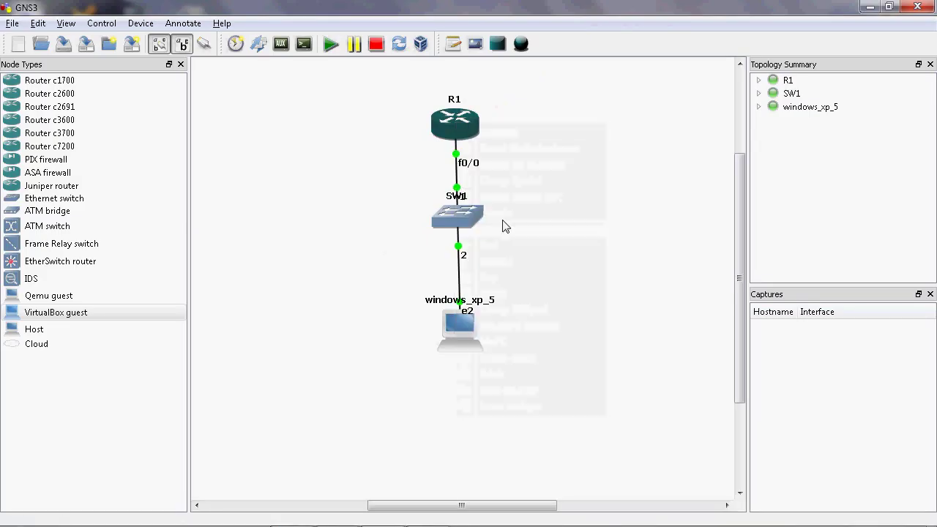
- Exit configuration mode on R1 and run show run
text(exi)
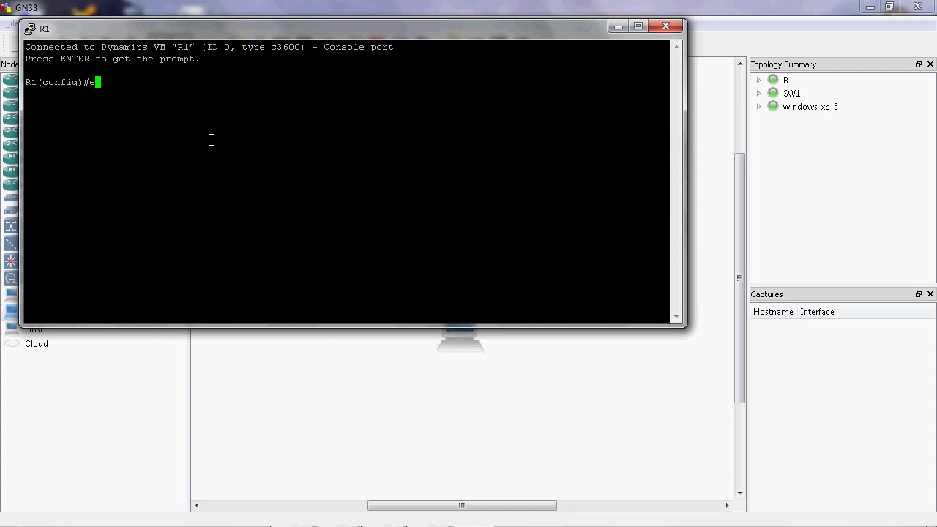
key(Return)
key(Return)
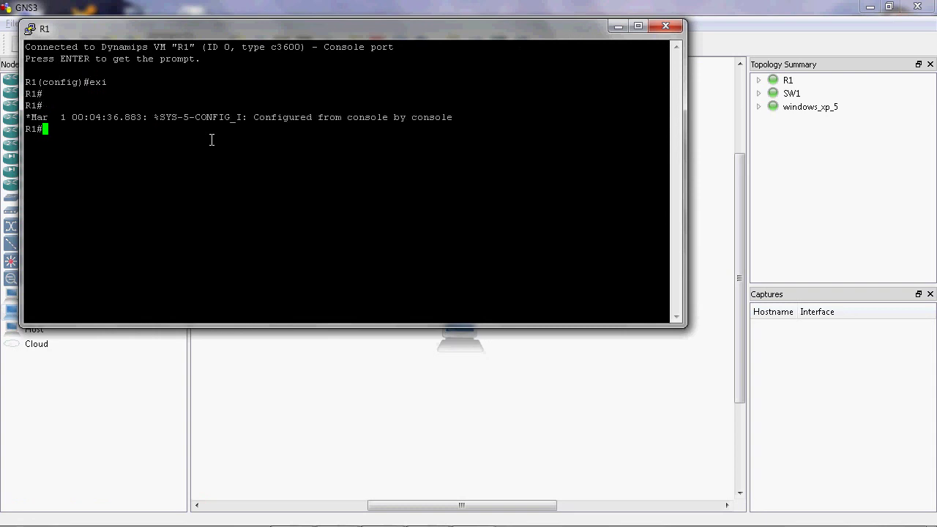
text(show eun)
key(BackSpace)
key(BackSpace)
key(BackSpace)
text(run)
key(Return)
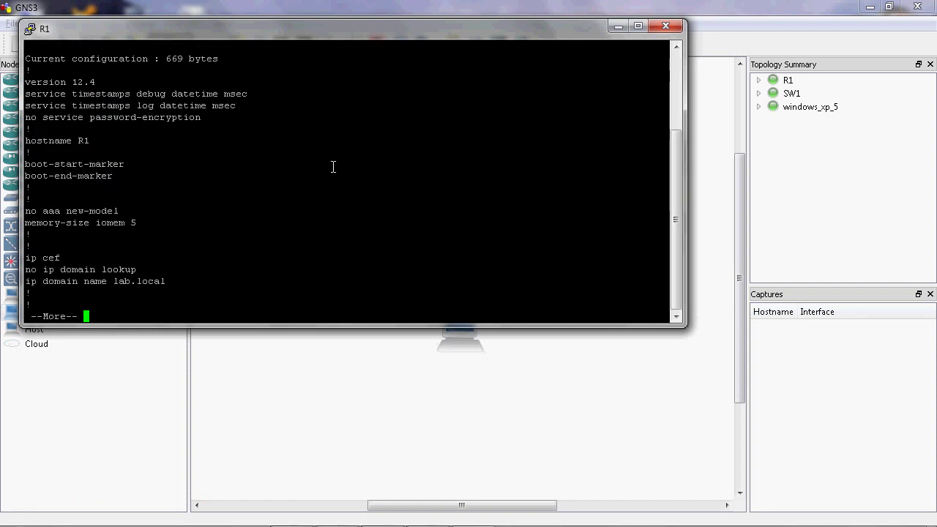
- Page through R1's full 669-byte running configuration
key(space)
key(space)
key(space)
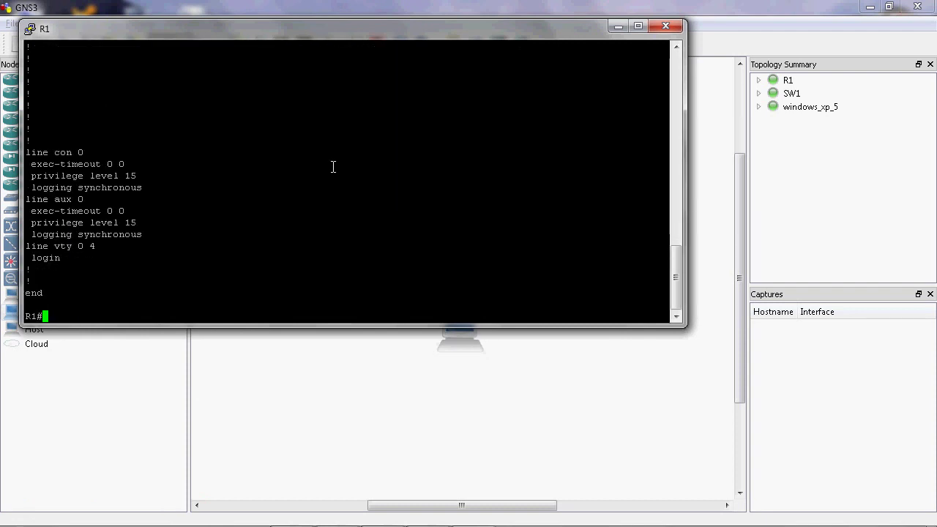
scroll(307, 176, up, 20)
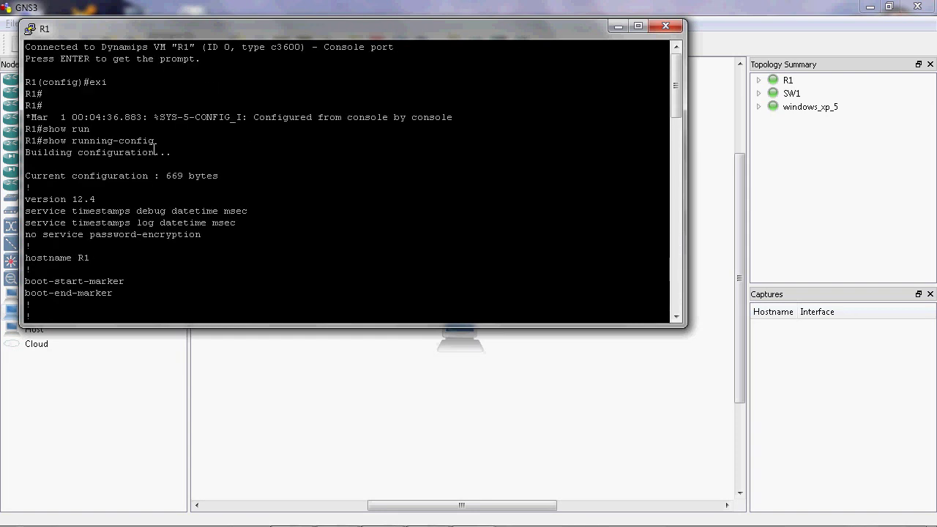
scroll(119, 179, down, 7)
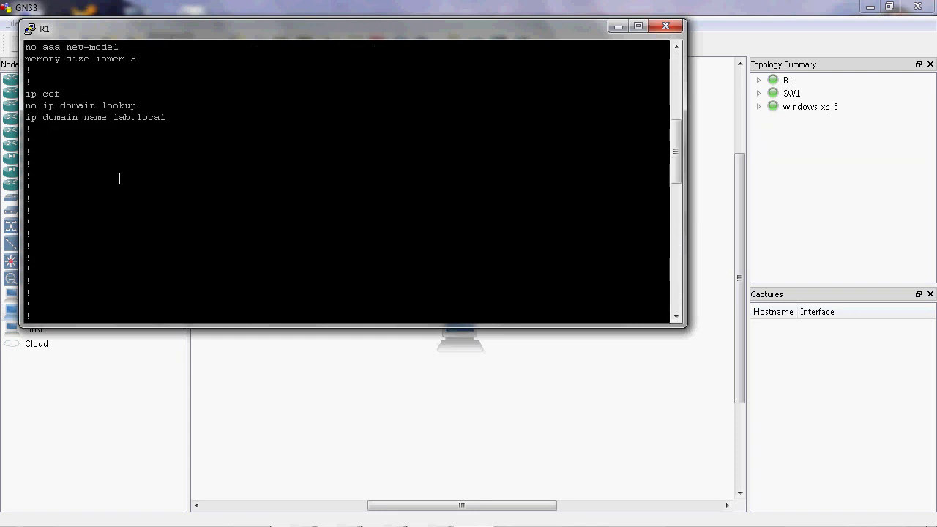
scroll(115, 168, down, 4)
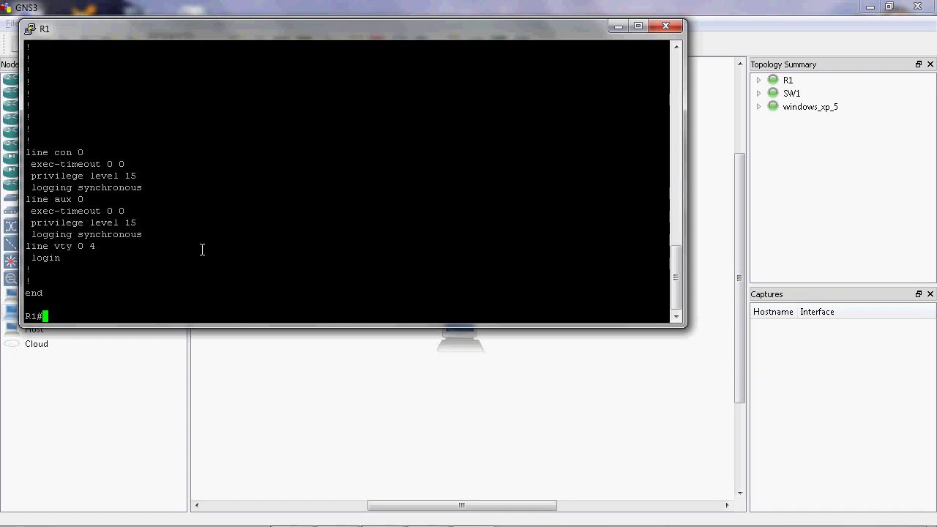
scroll(202, 250, up, 15)
scroll(207, 213, down, 15)
- Run copy running-config tftp with remote host 200.200.200.2 and destination filename cisco
text(copy run)
key(Tab)
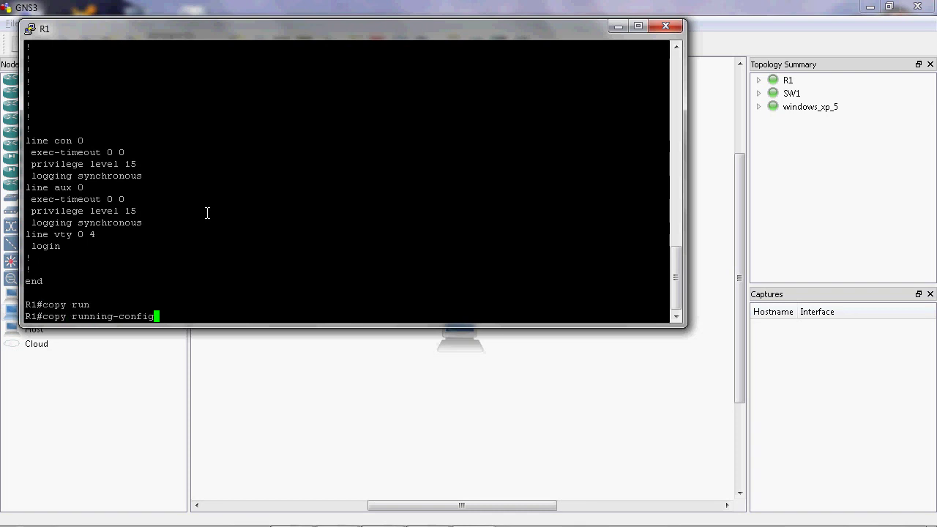
text(tftp)
key(Return)
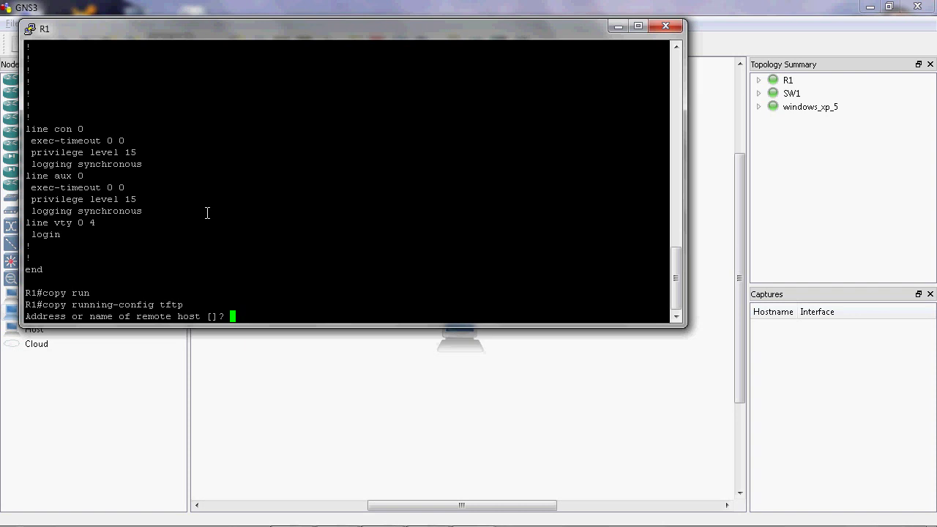
text(200.200.200.2)
key(Return)
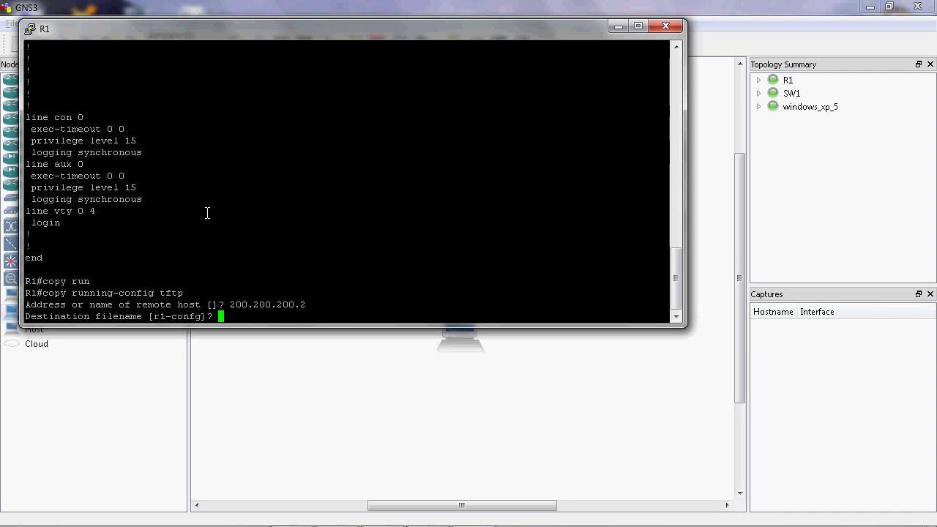
text(cisco)
key(Return)
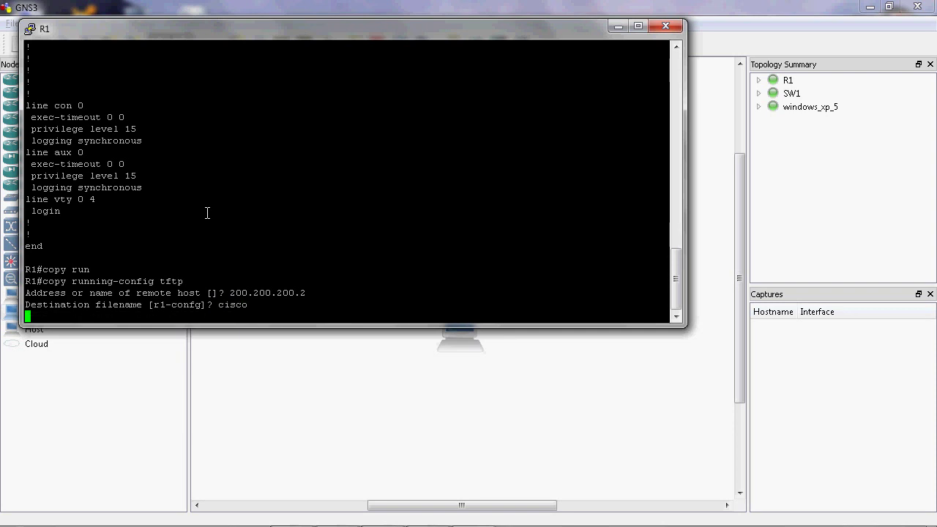
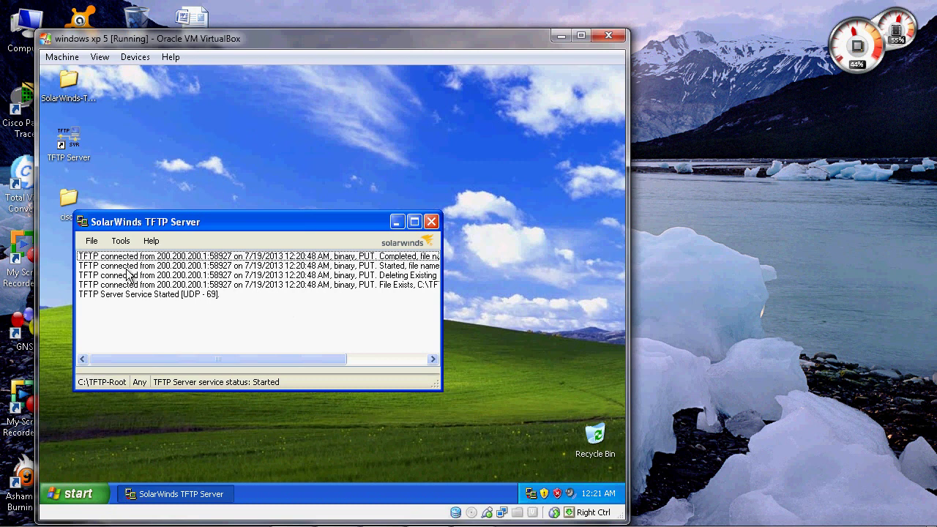
- Move the TFTP server window aside and browse My Computer, Local Disk (C:), then TFTP-Root to show cisco and gow
click(258, 294)
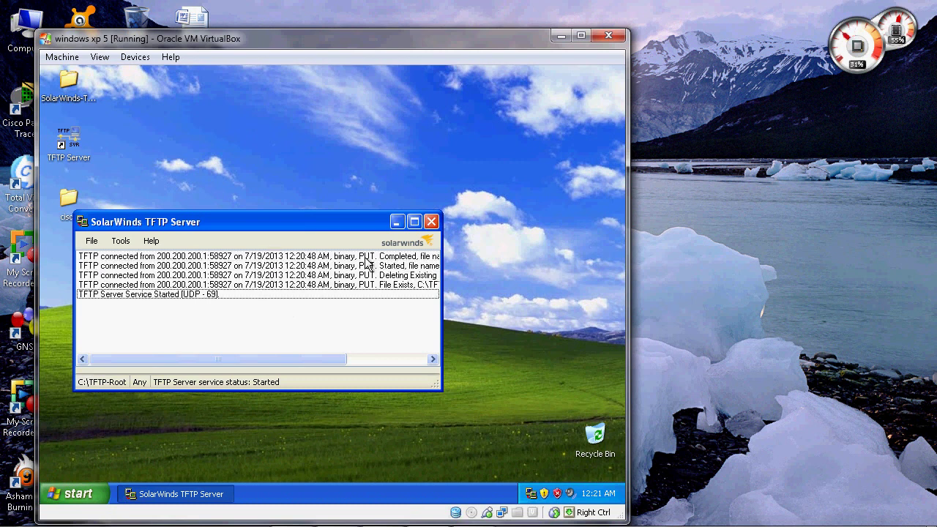
drag(325, 222, 449, 168)
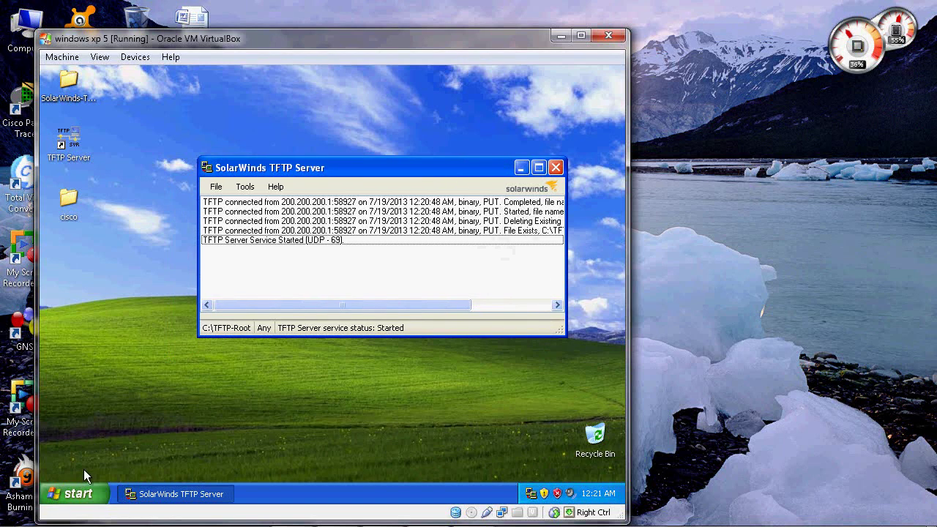
click(79, 496)
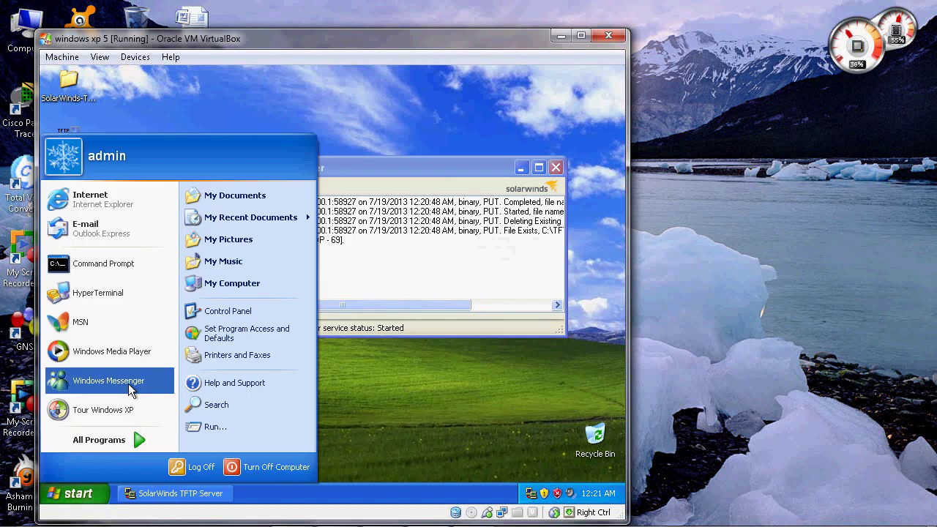
click(233, 284)
double_click(254, 263)
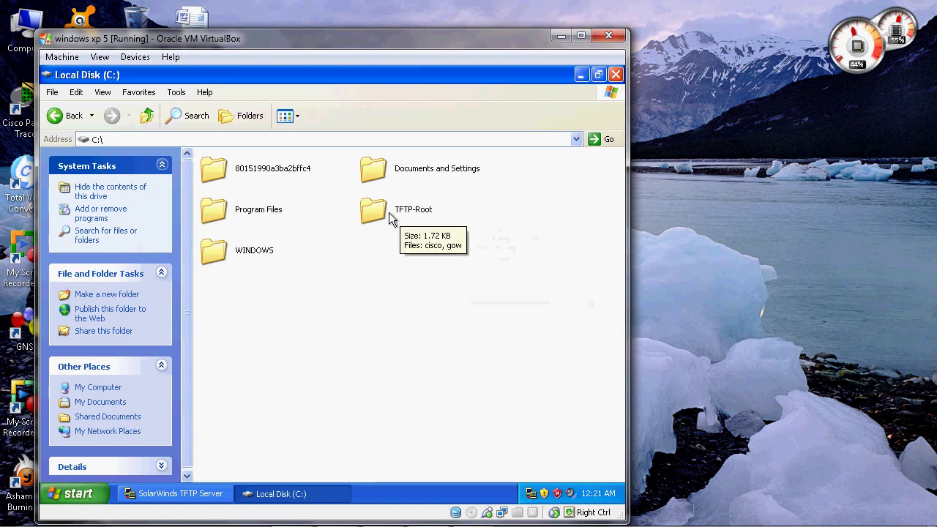
double_click(390, 213)
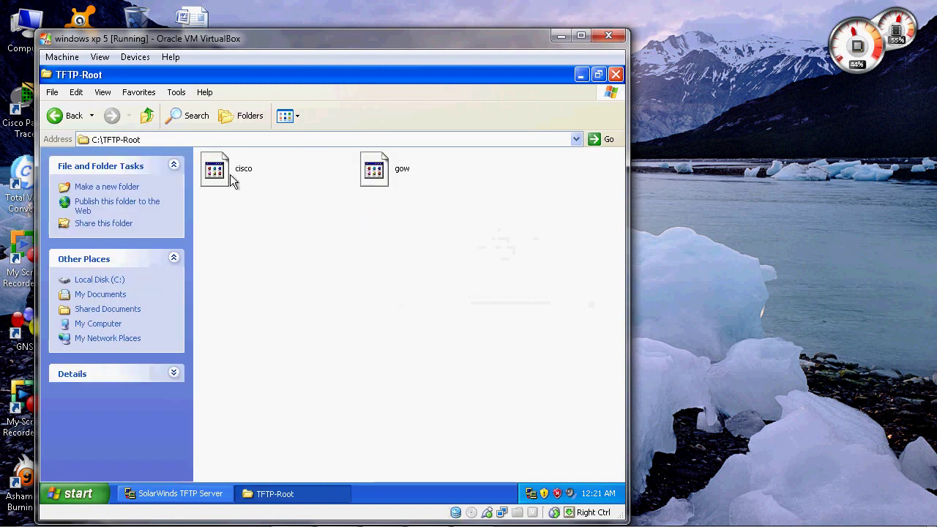
mouse_move(244, 177)
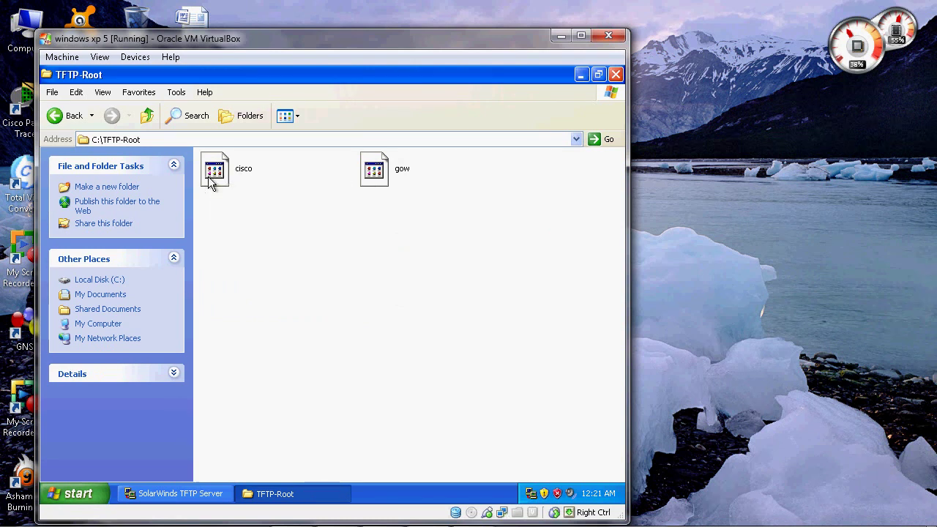
- Open the cisco file with WordPad and maximize it to read router R1's configuration
right_click(216, 178)
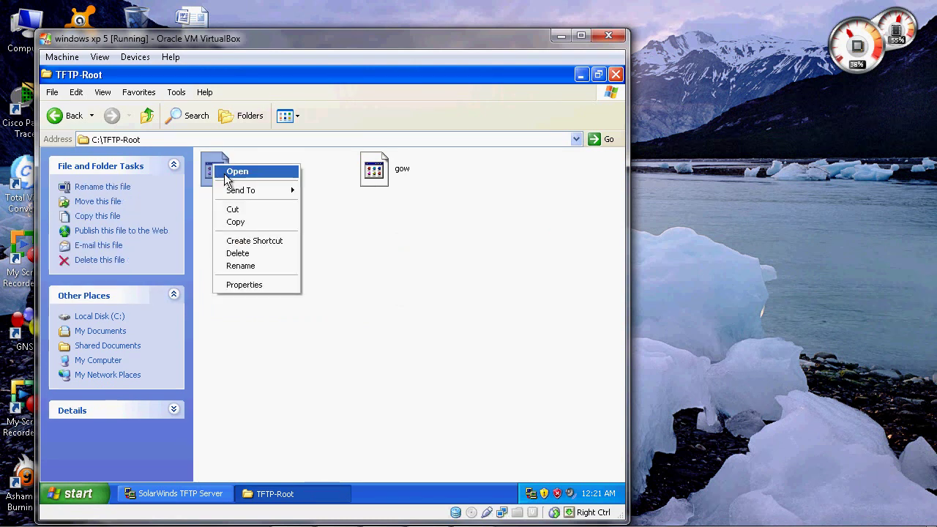
click(236, 173)
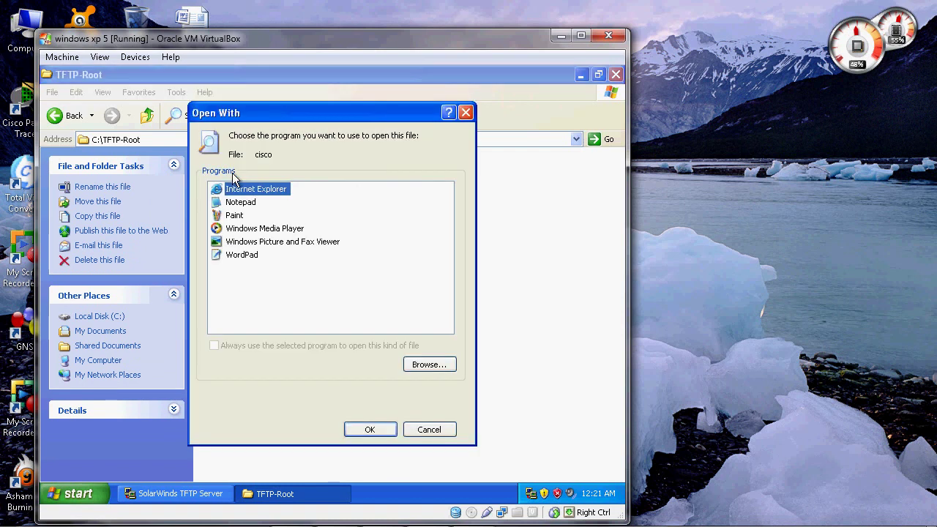
click(246, 256)
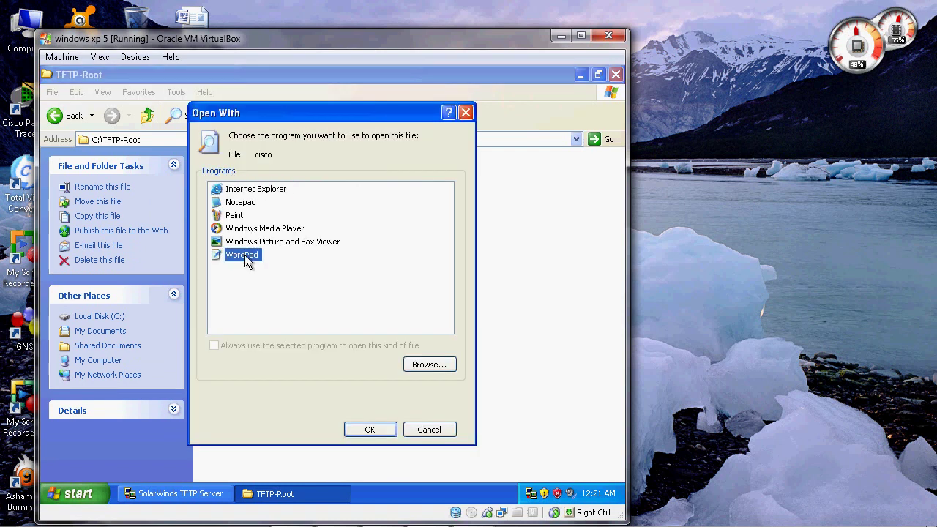
click(369, 430)
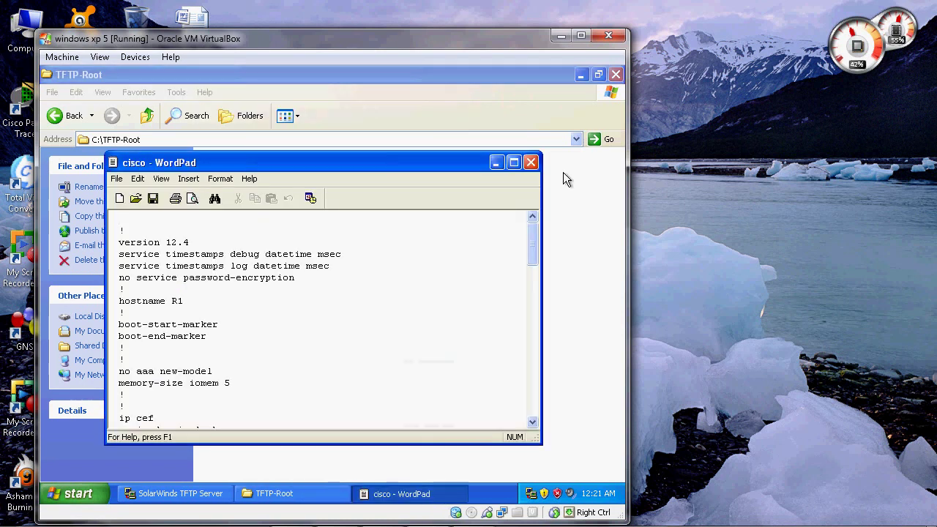
click(513, 162)
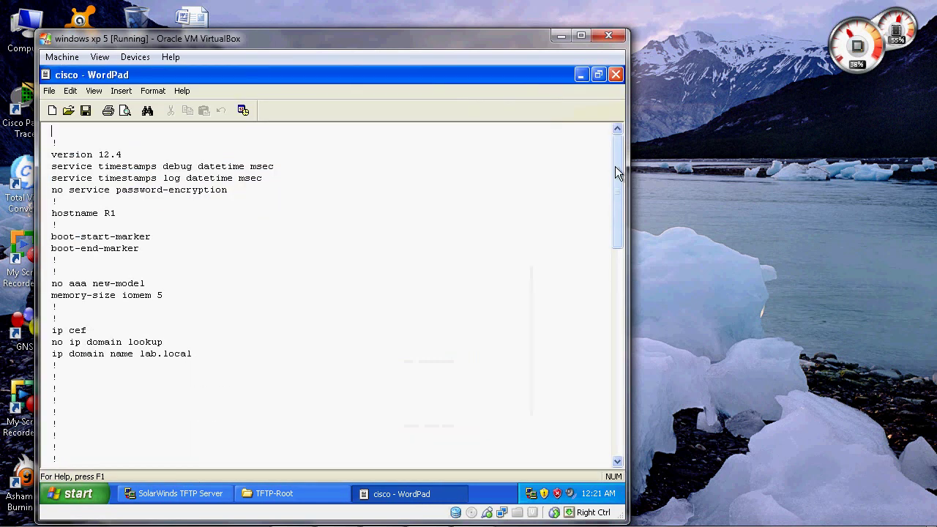
mouse_move(616, 173)
mouse_down()
mouse_move(624, 380)
mouse_move(624, 165)
mouse_up()
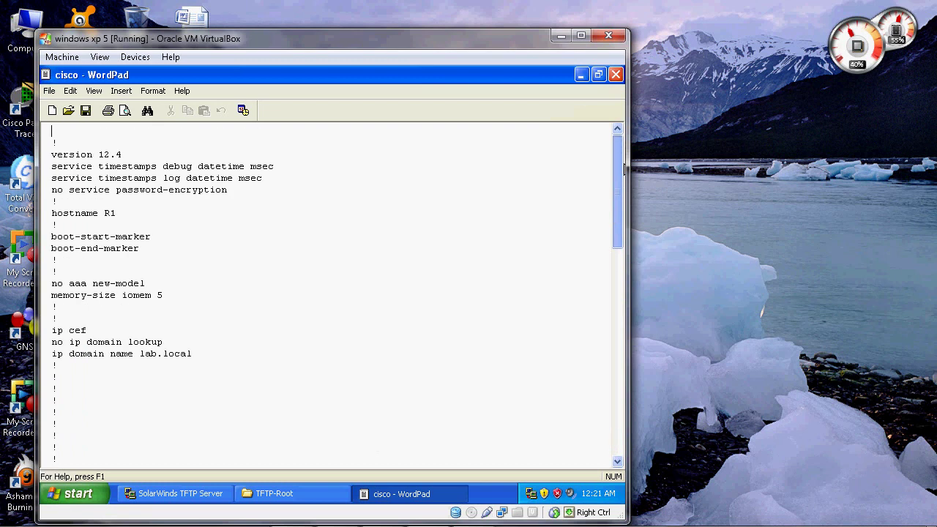
click(447, 247)
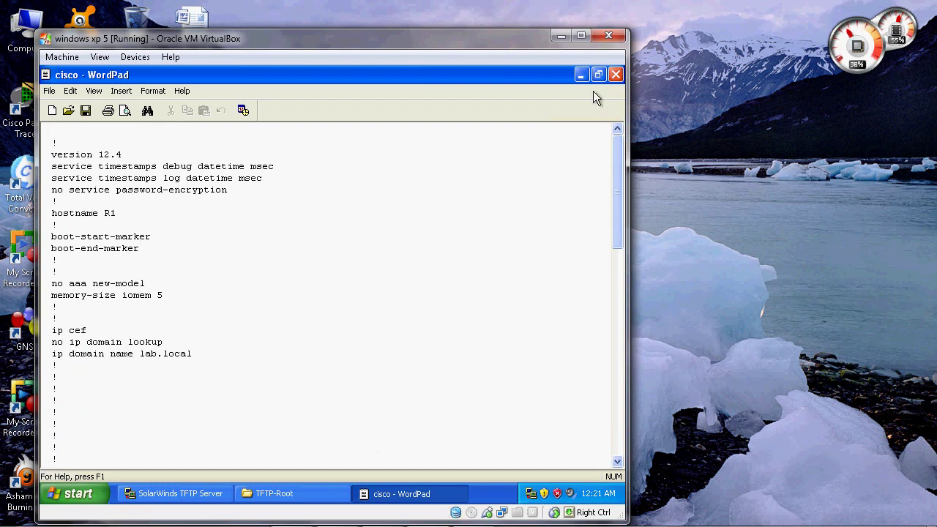
- Close WordPad and bring focus back to the cisco file in TFTP-Root
click(615, 74)
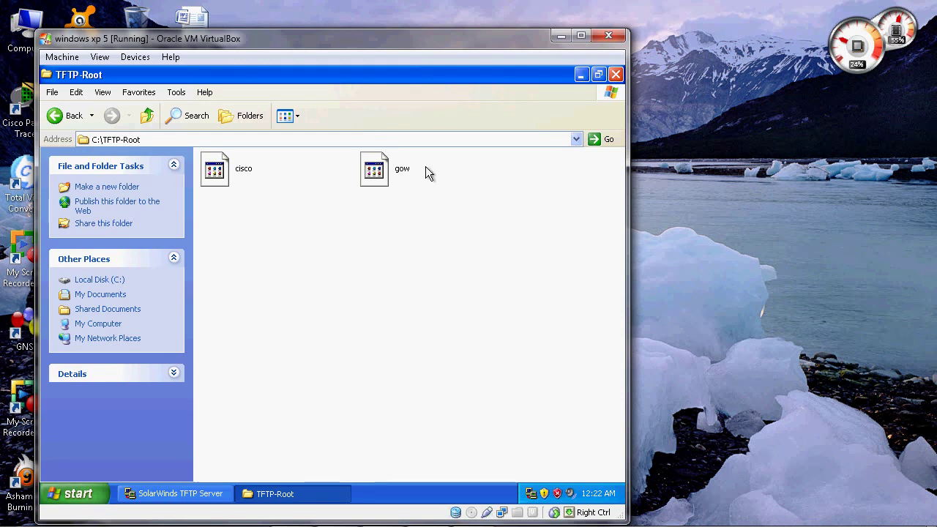
key(Tab)
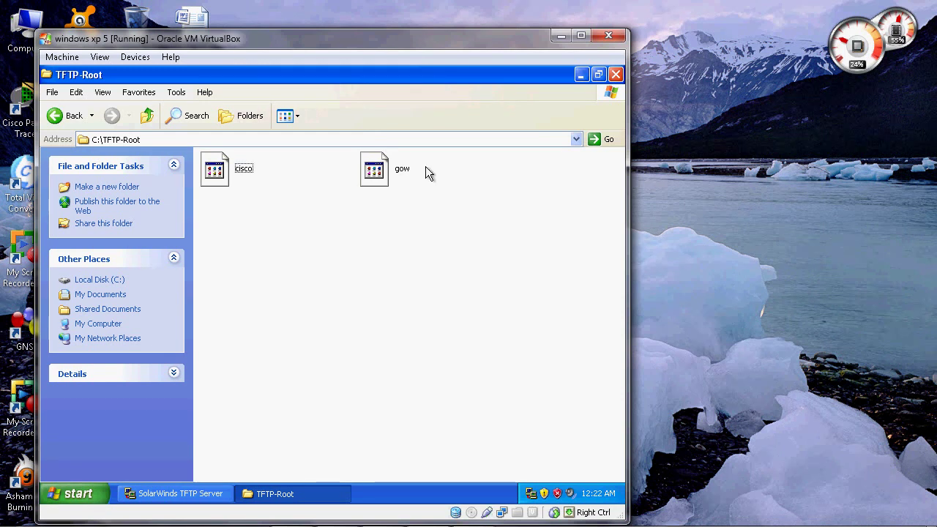